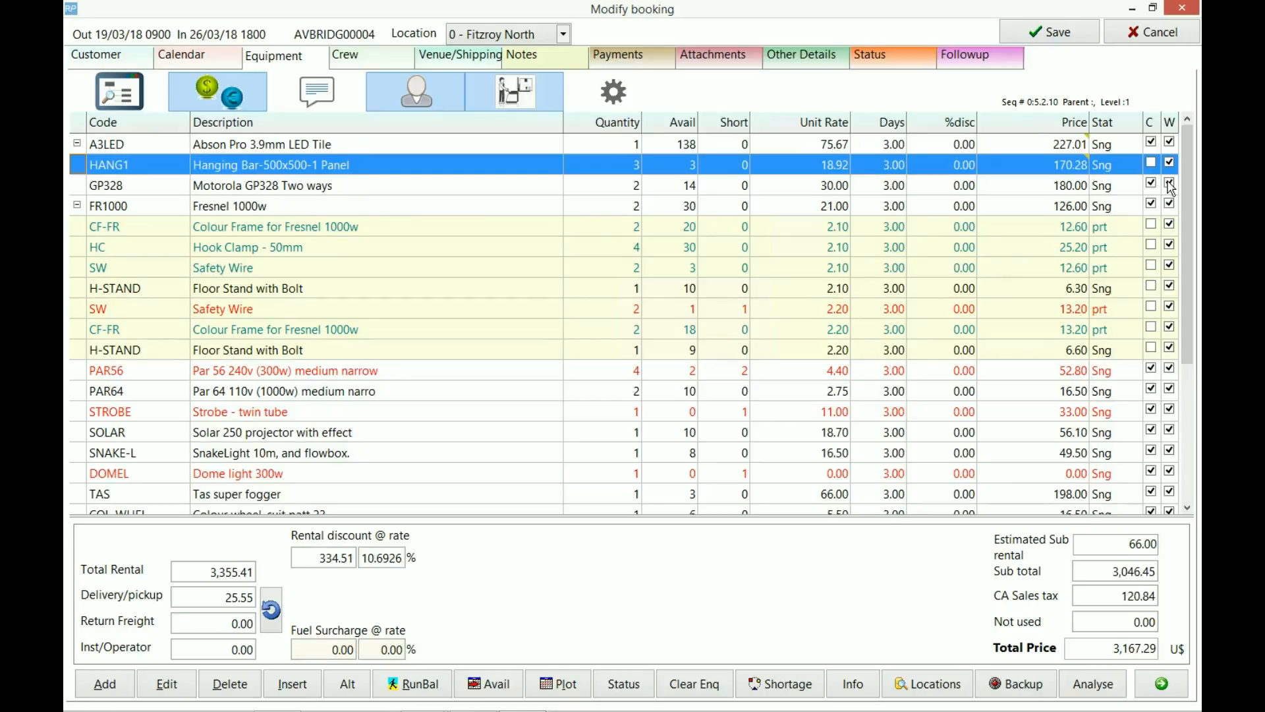
Untick the W flag on the Motorola GP328 Two ways line so it is no longer warehouse-active
click(1170, 185)
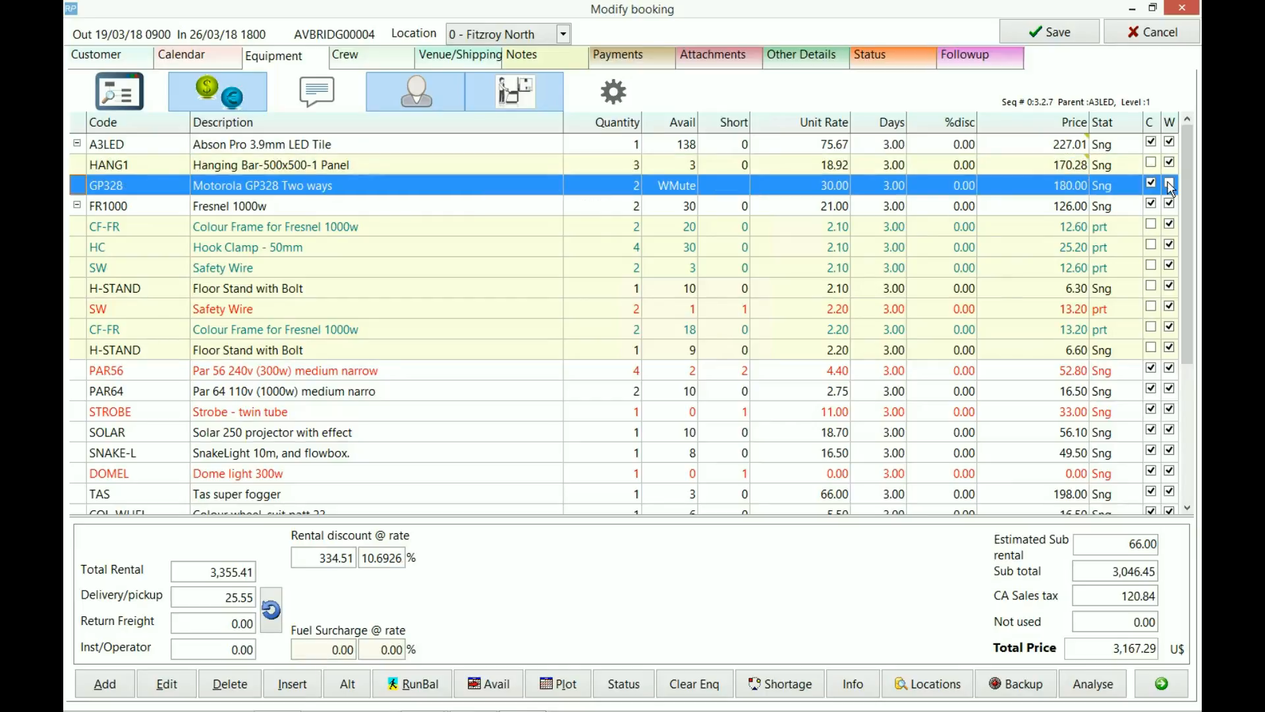
click(1170, 185)
Switch from warehouse-active lines back to all client-facing lines and reselect the GP328 line
click(507, 98)
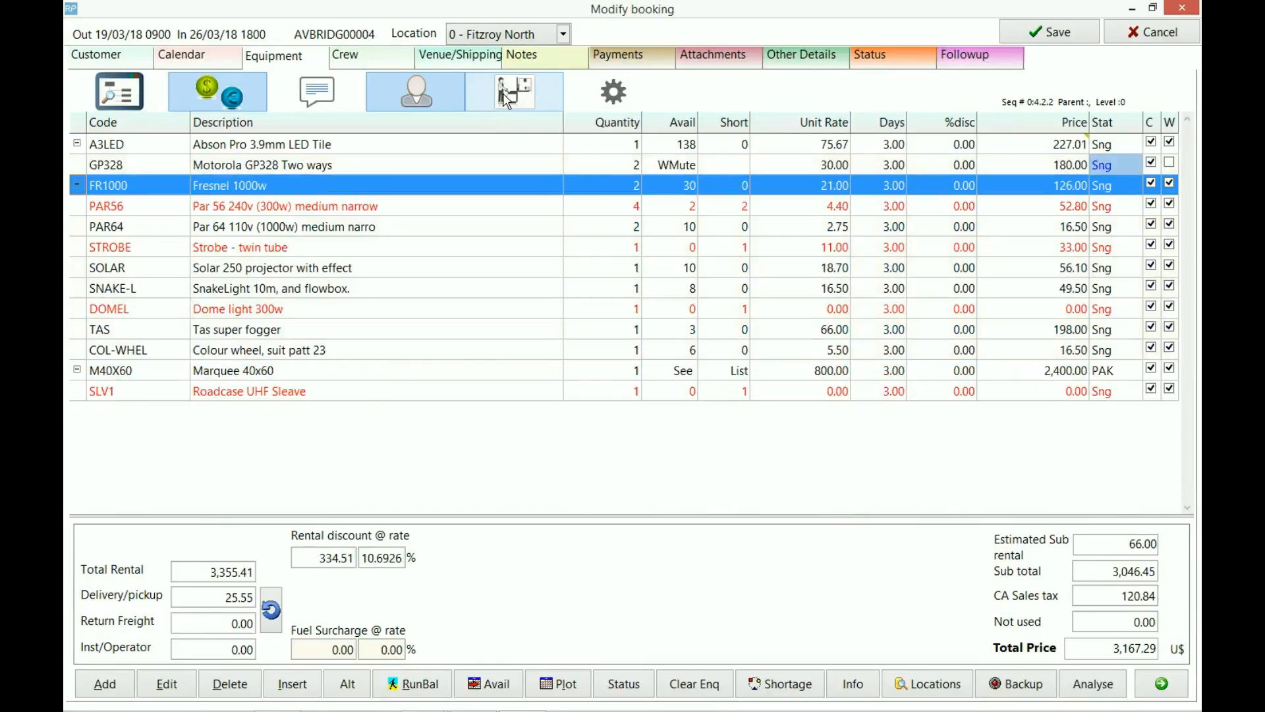
click(430, 92)
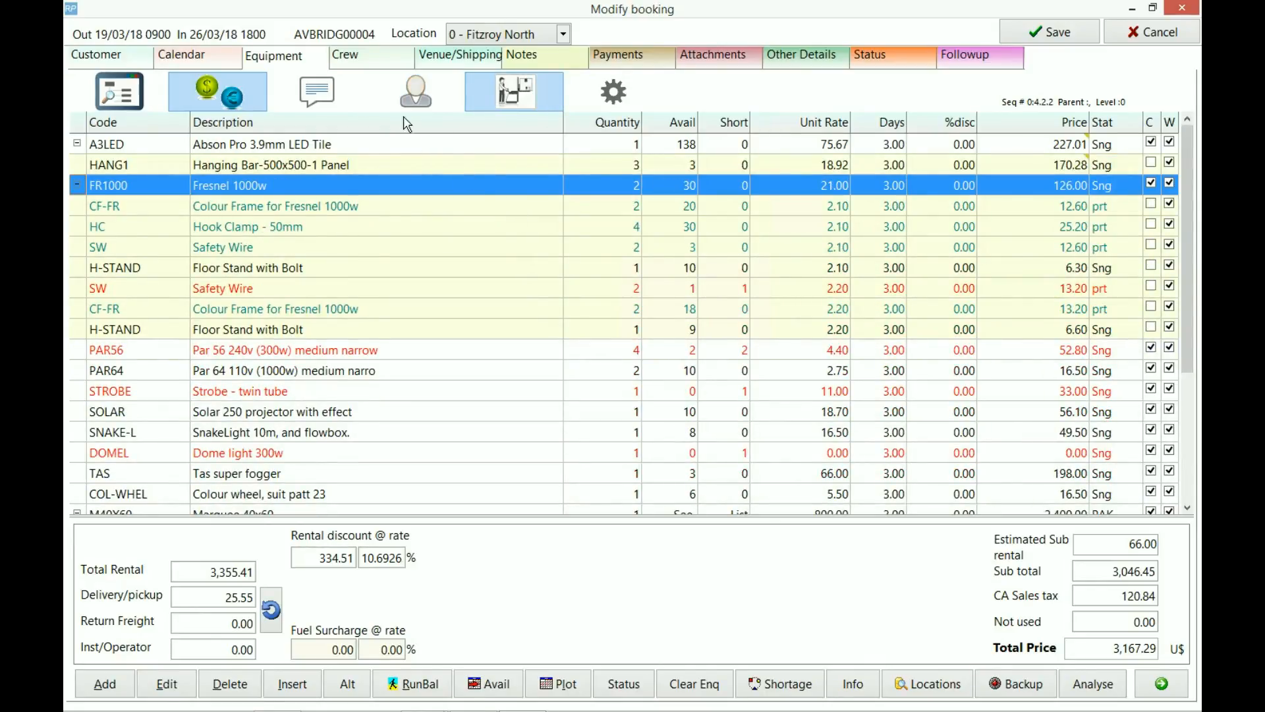
click(408, 98)
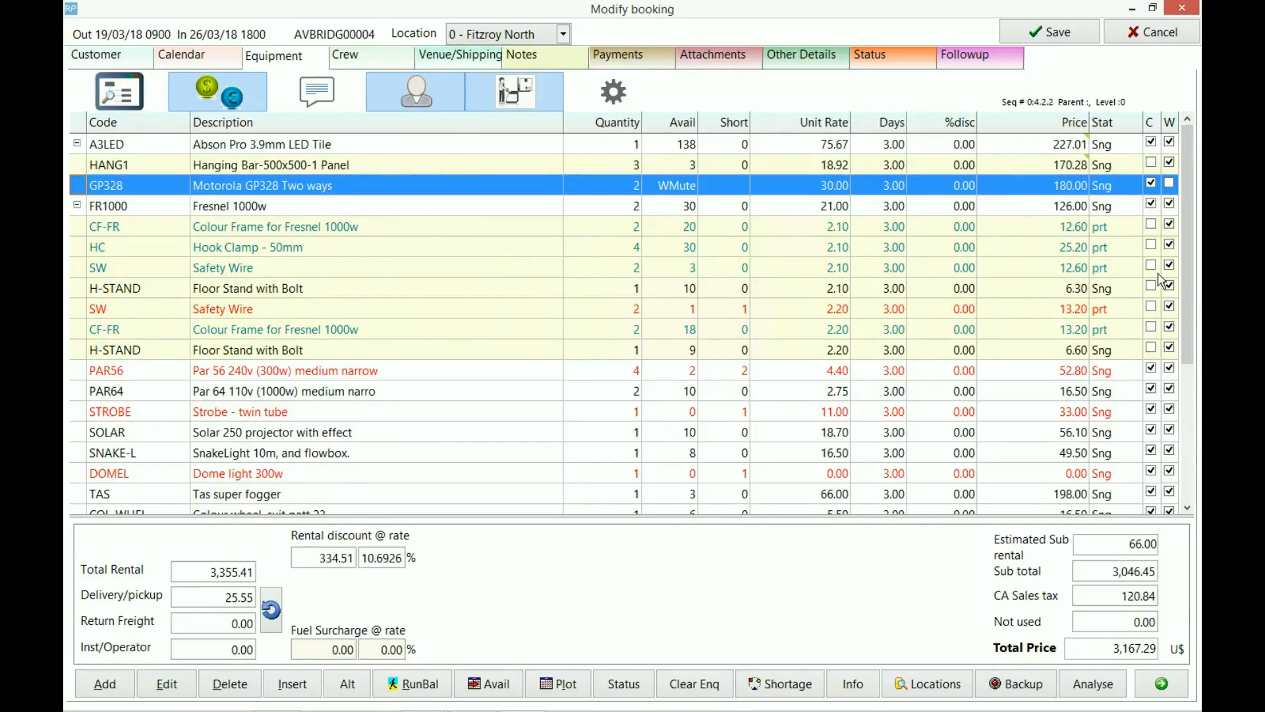
Toggle GP328's client-facing flag off and back on (Total 3,167.29), then un-warehouse the second Safety Wire line
click(1151, 183)
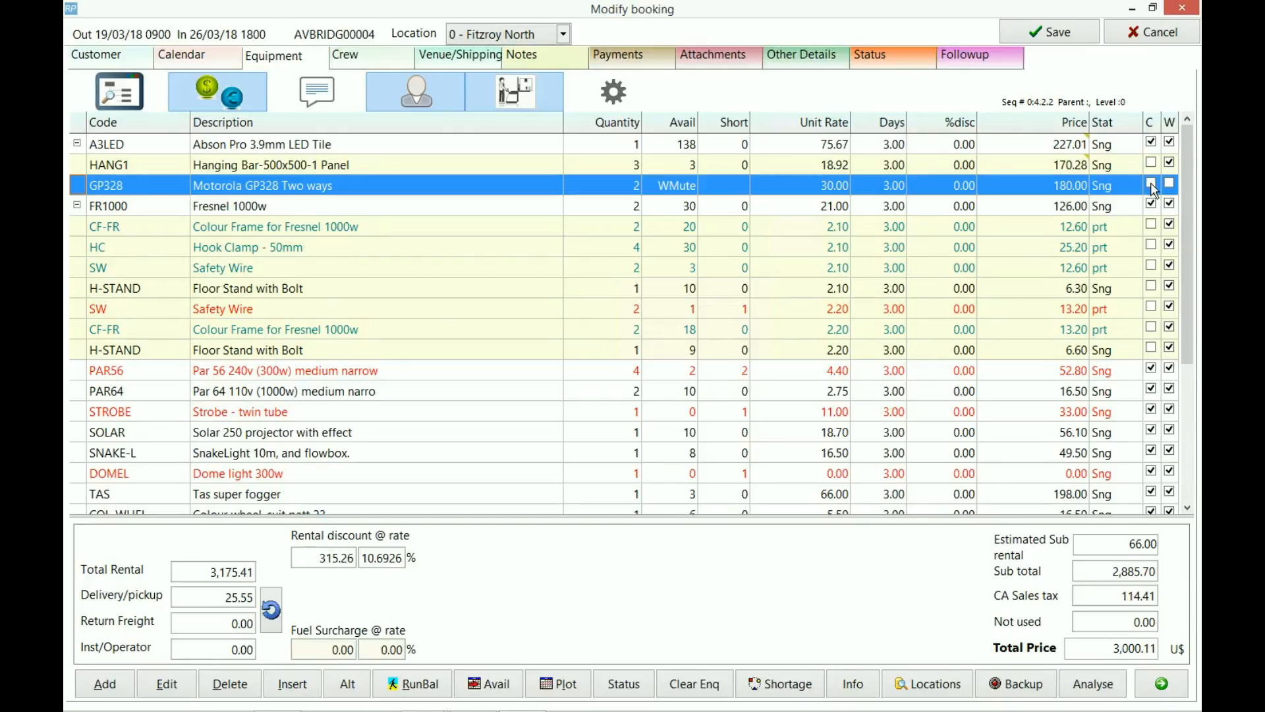
click(1151, 183)
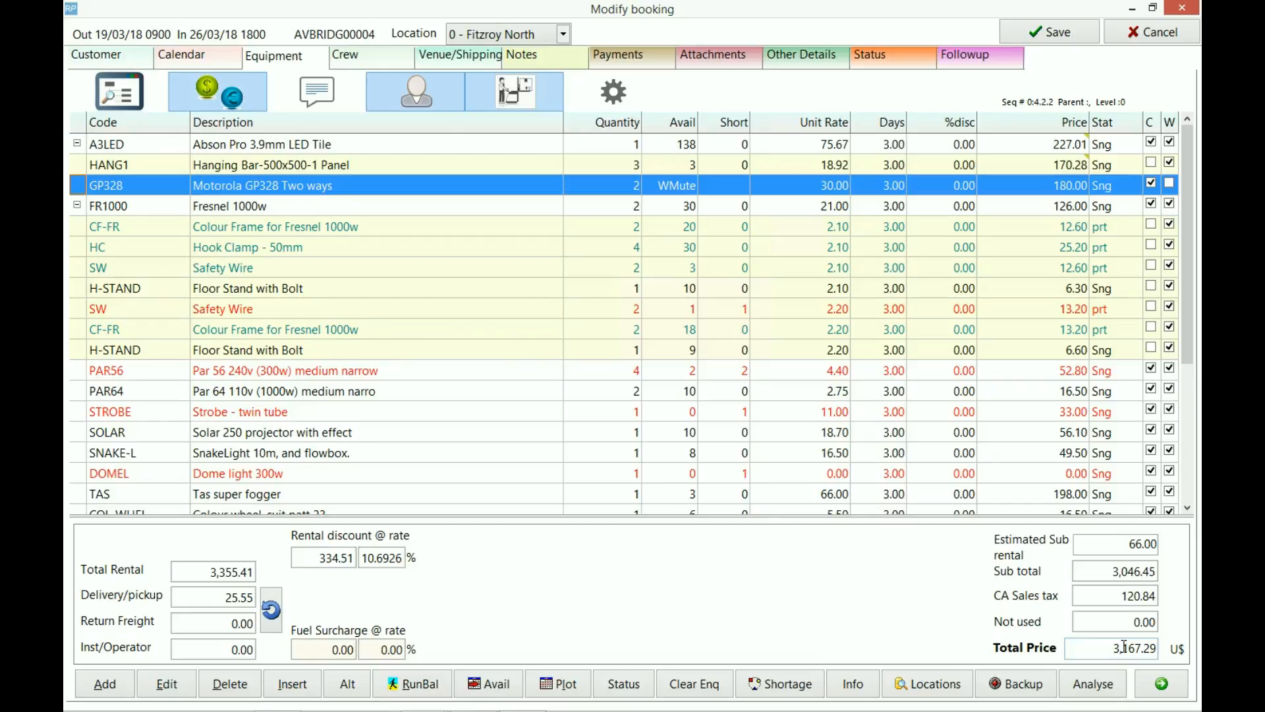
click(1151, 184)
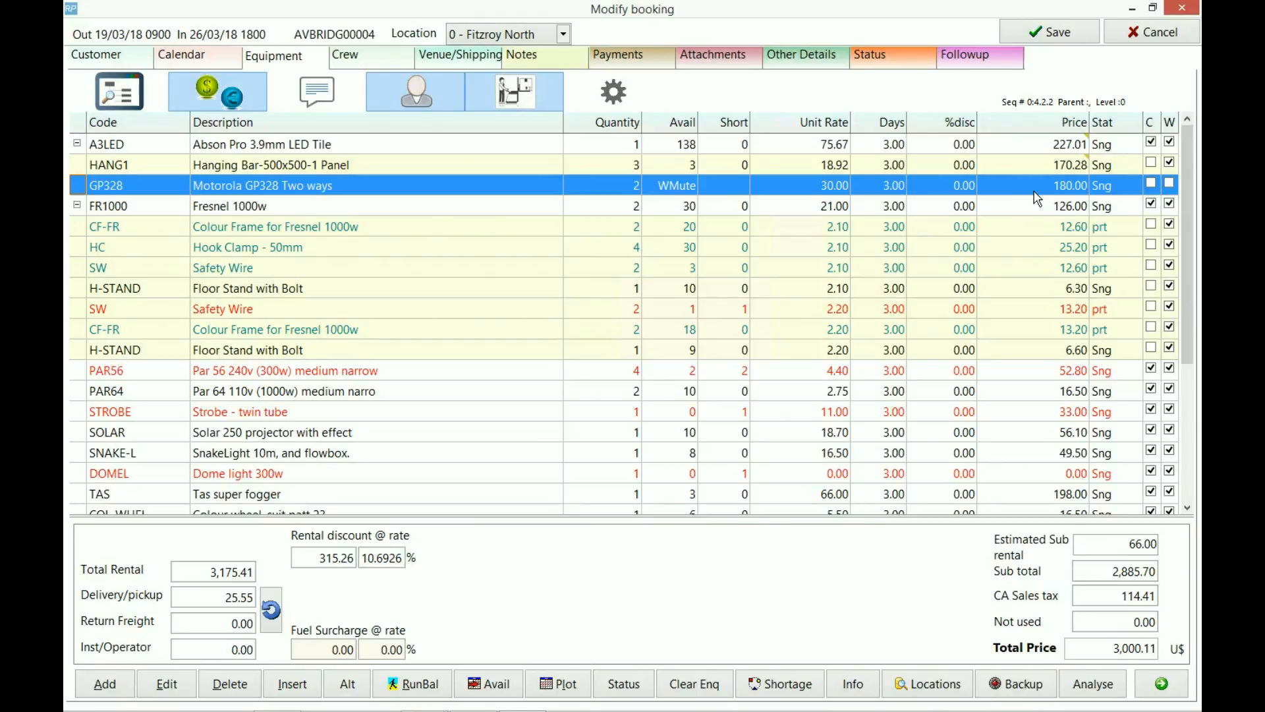
click(1152, 183)
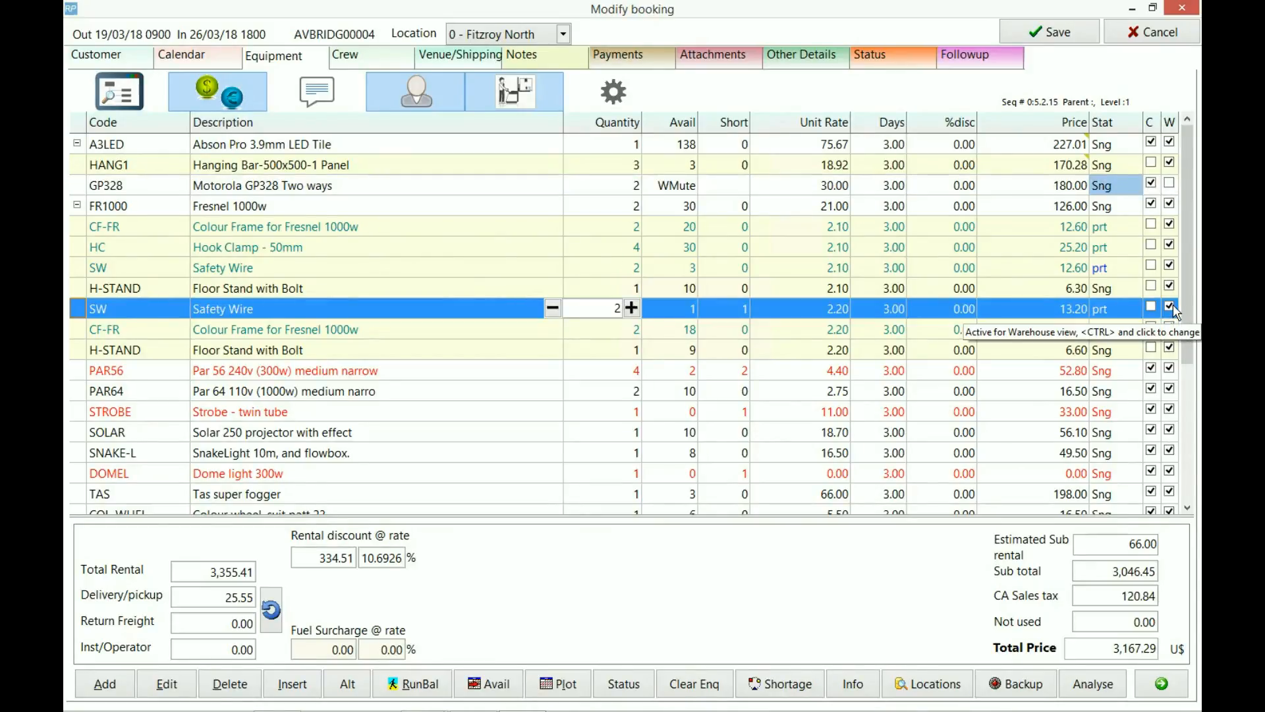
click(1170, 306)
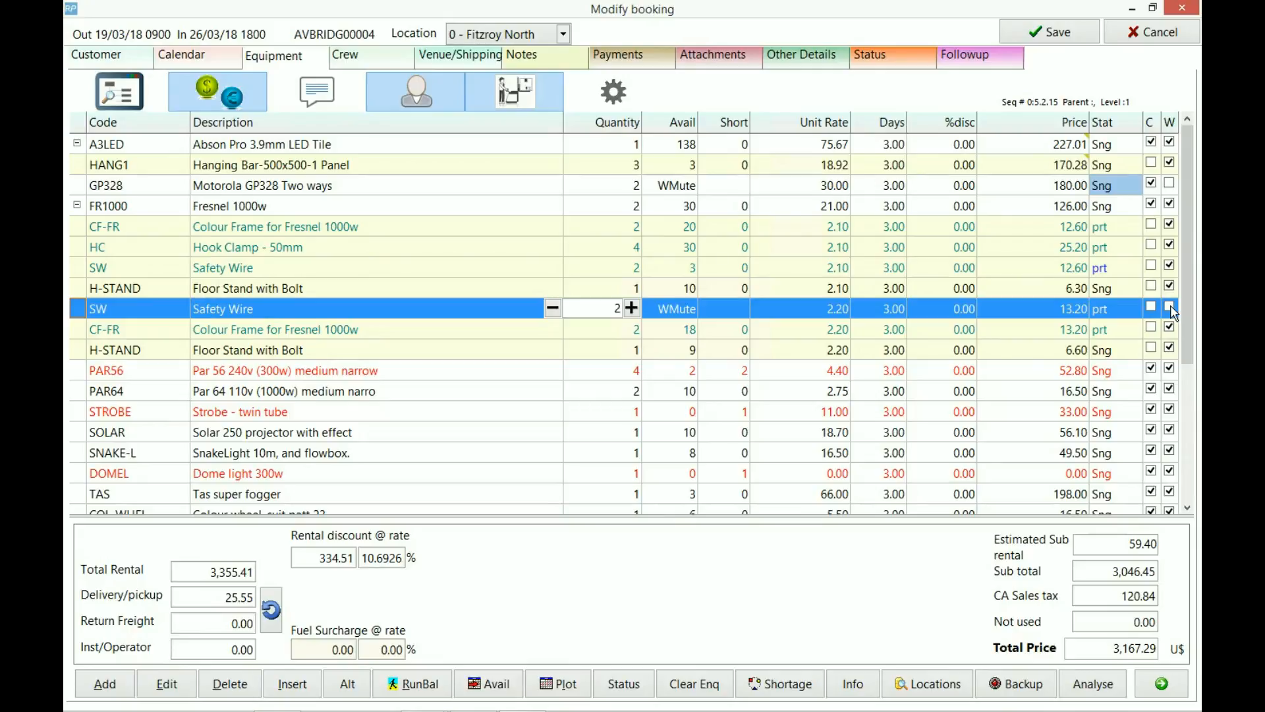
Re-activate the second Safety Wire line for warehouse and review its -1 running balance from 19 March 2018
click(1171, 306)
click(420, 685)
click(337, 460)
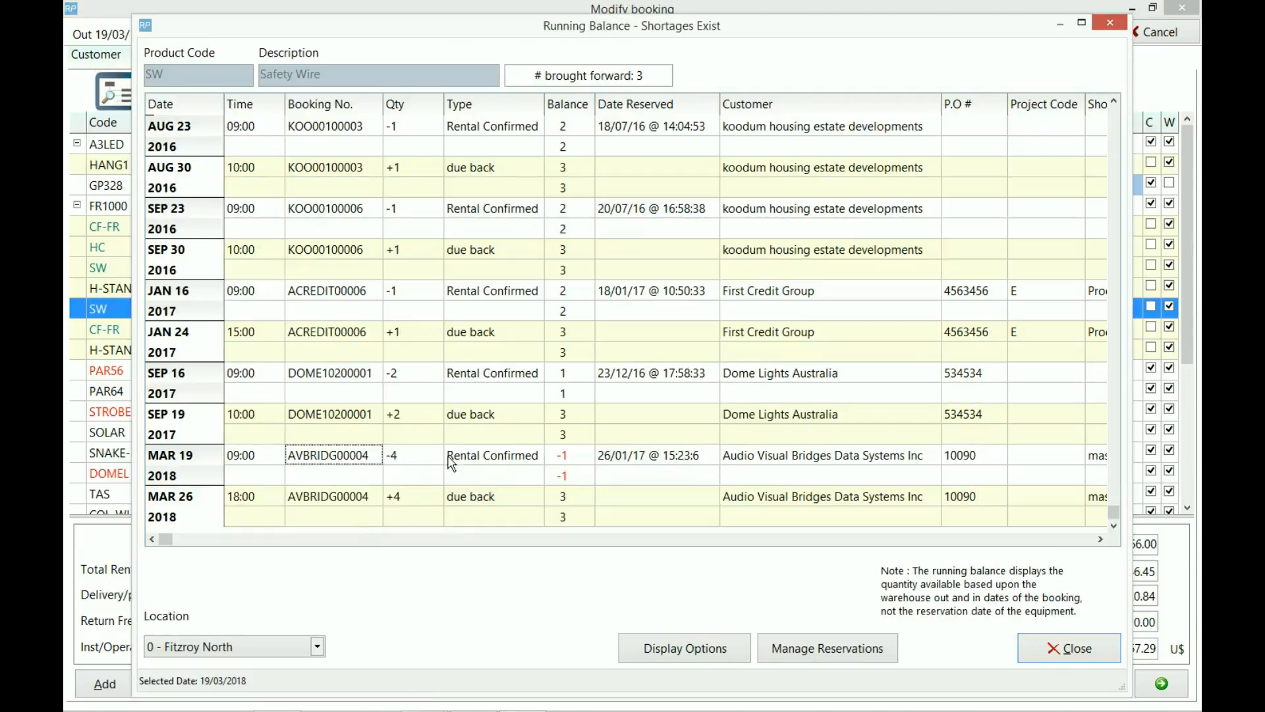
click(486, 460)
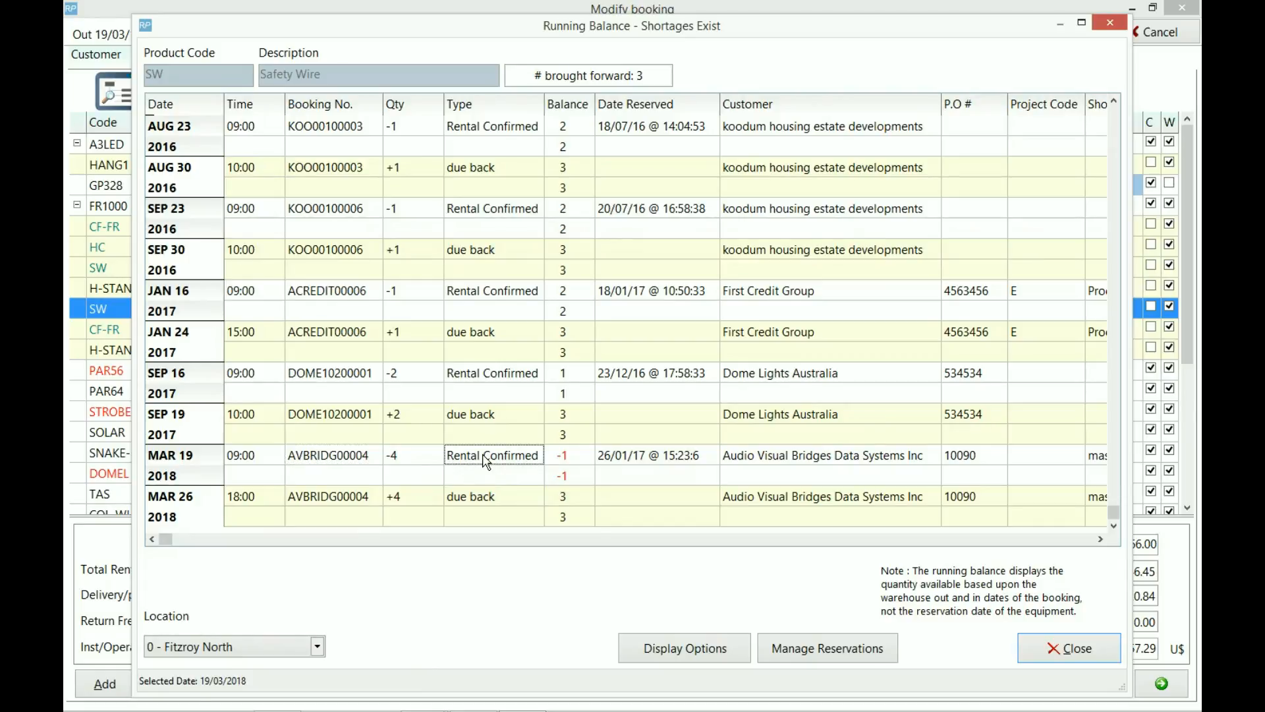
click(566, 459)
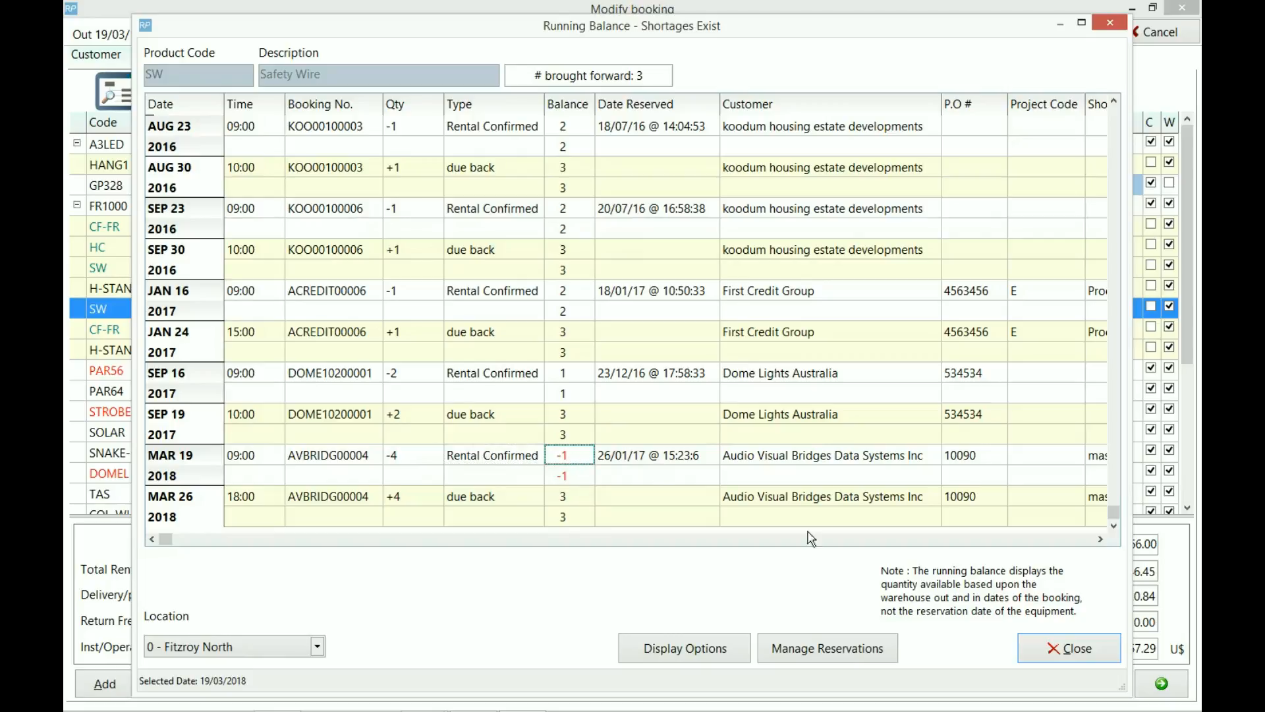
click(1081, 653)
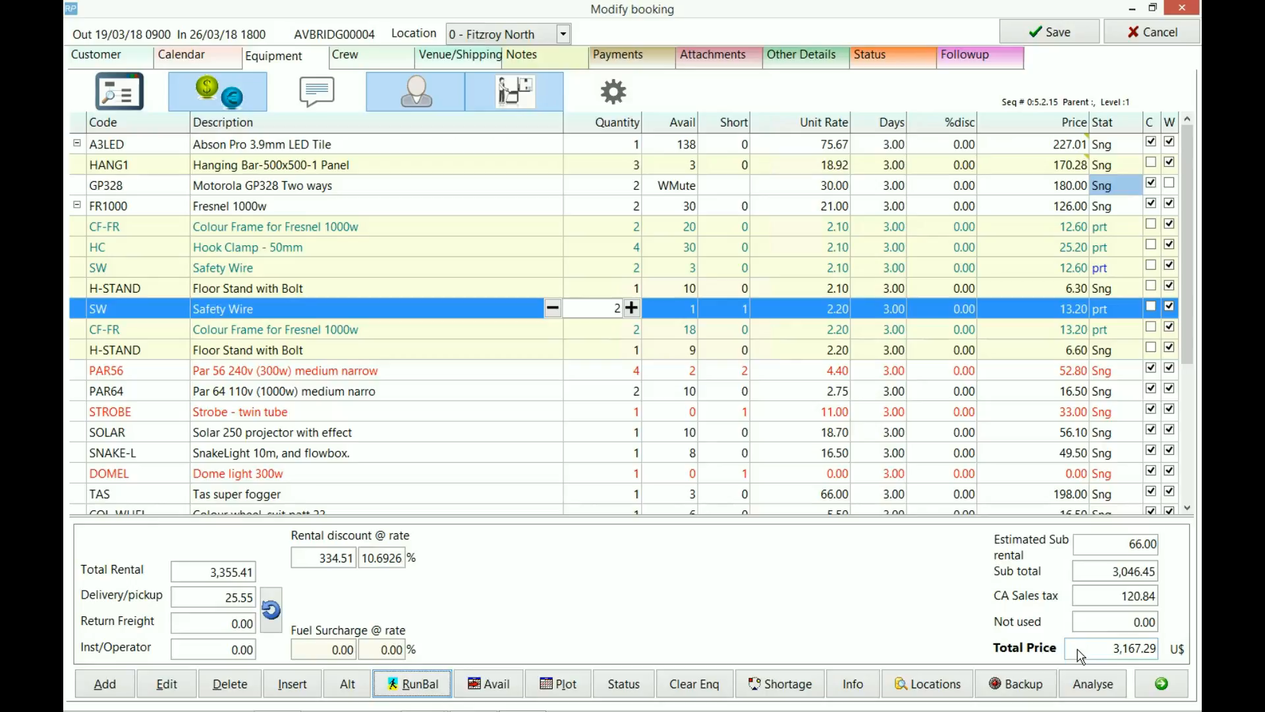
Mute the second Safety Wire line for warehouse and confirm via RunBal the balance is now 1
click(1170, 307)
click(411, 685)
click(370, 462)
click(408, 459)
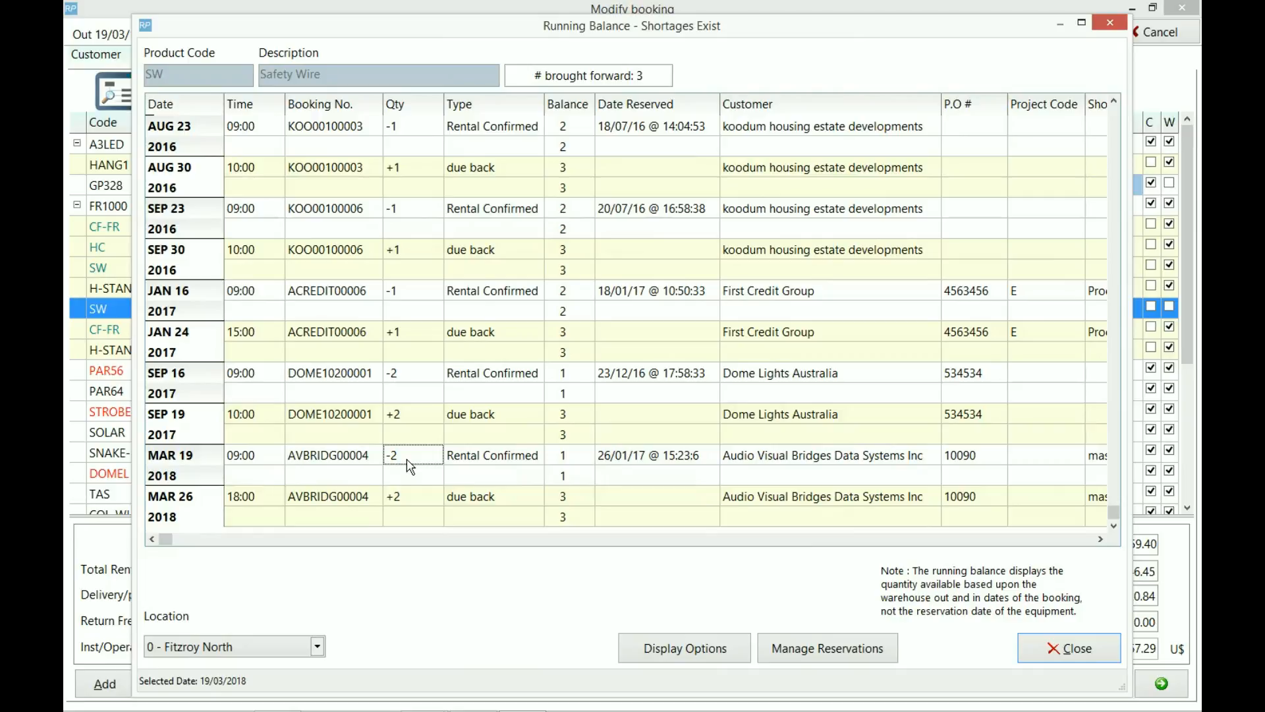
click(576, 461)
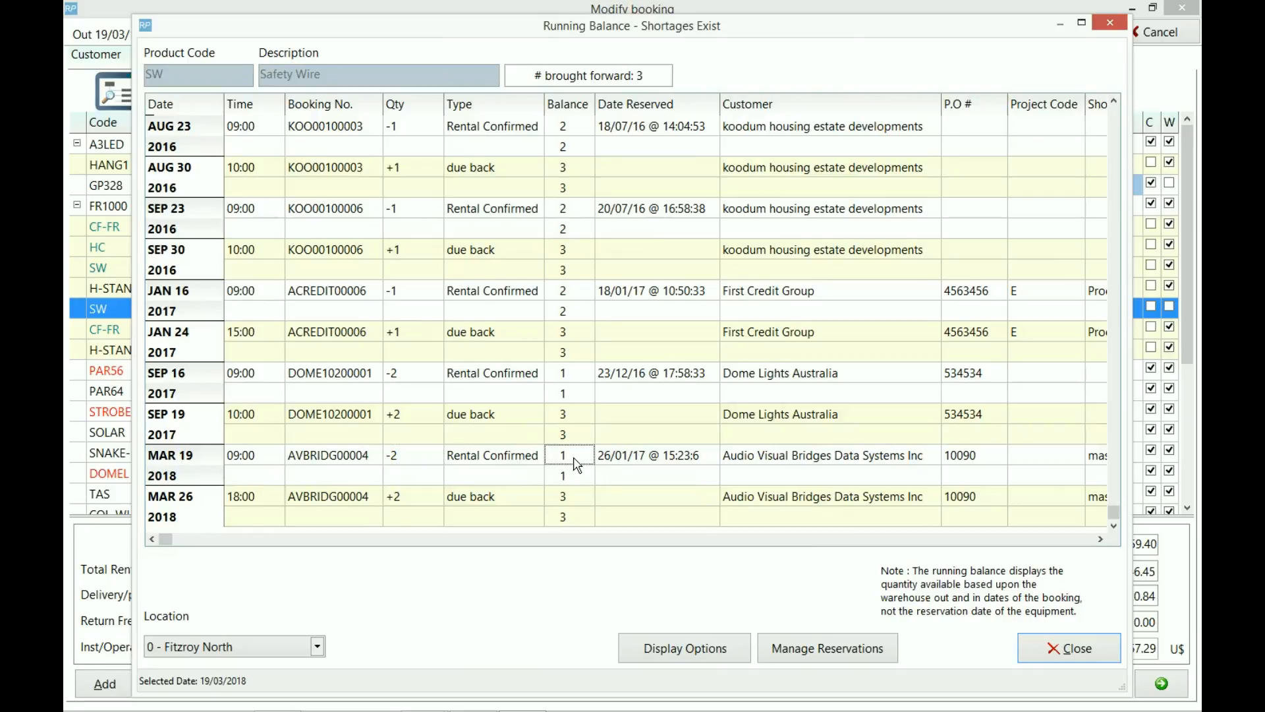
click(1084, 651)
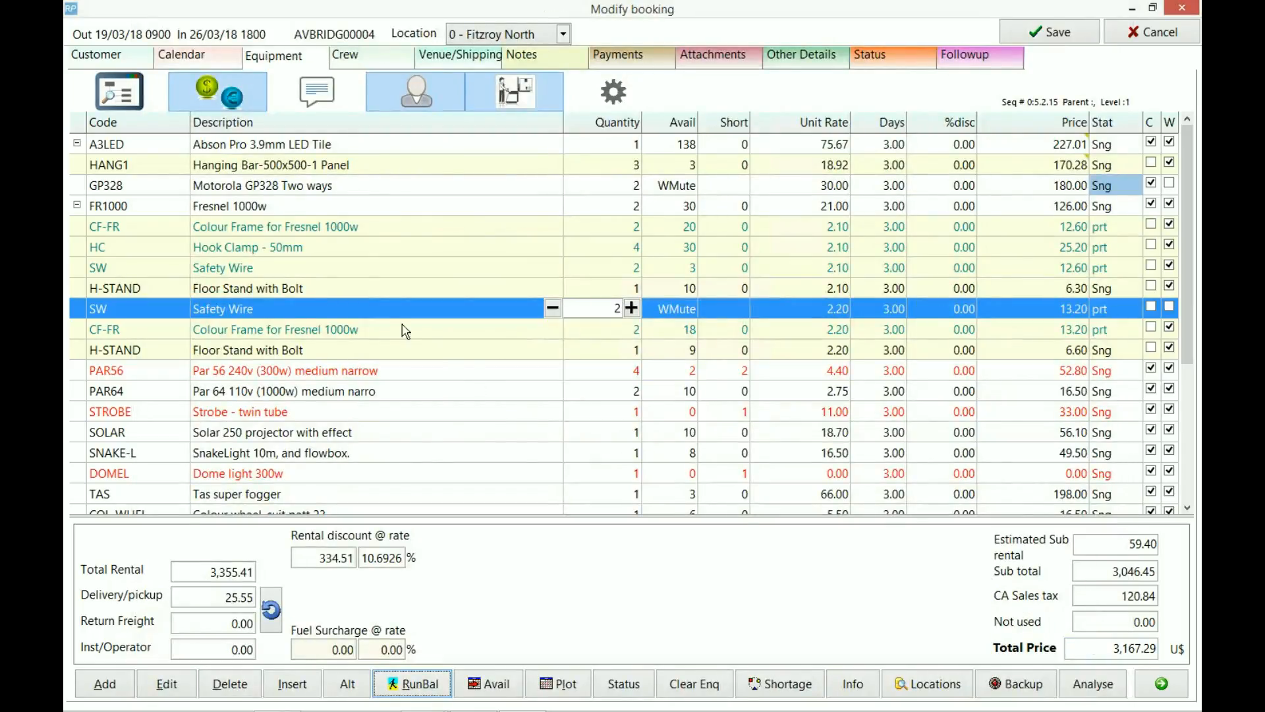
Select the Safety Wire line, filter to warehouse-active lines, and start saving the booking
click(398, 268)
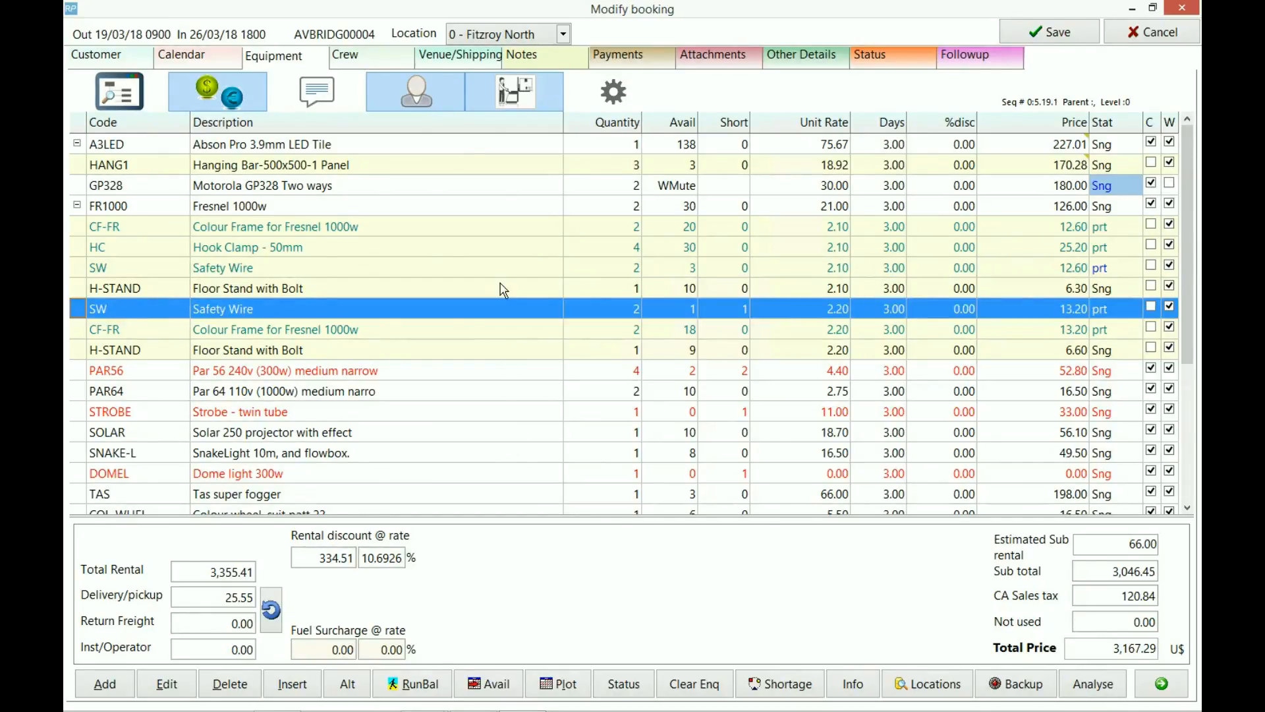
click(528, 94)
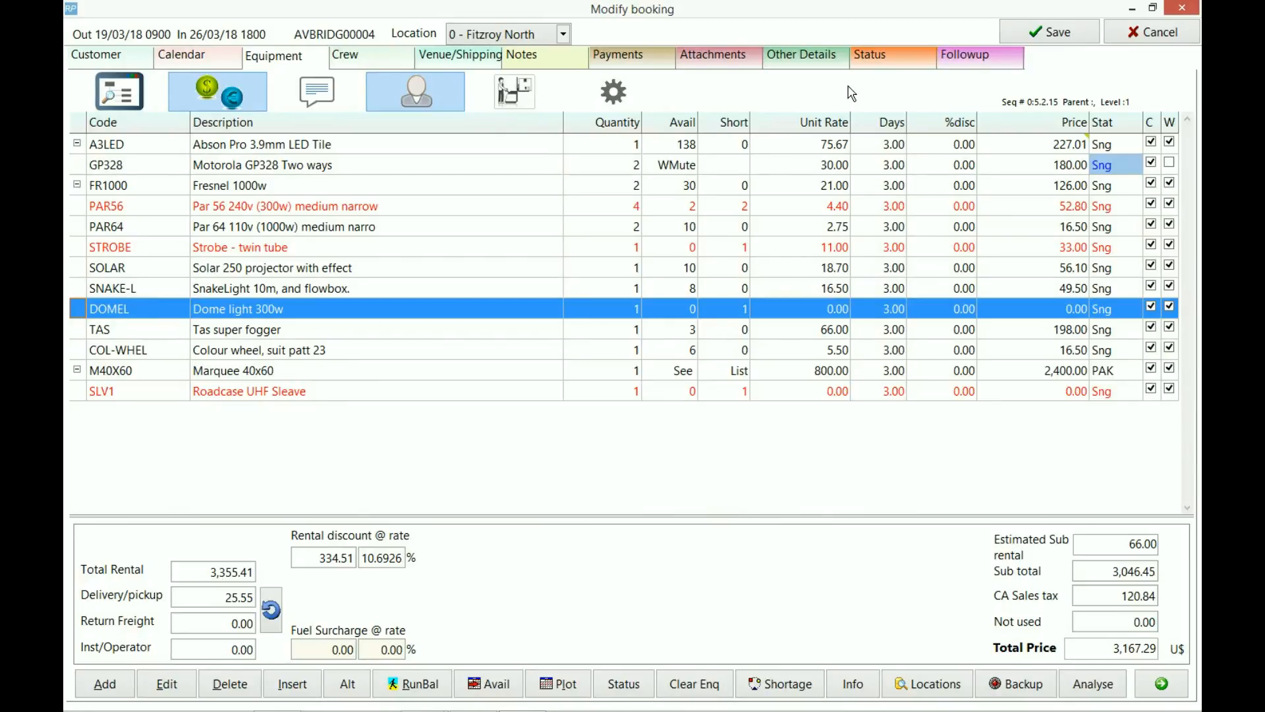
click(1061, 41)
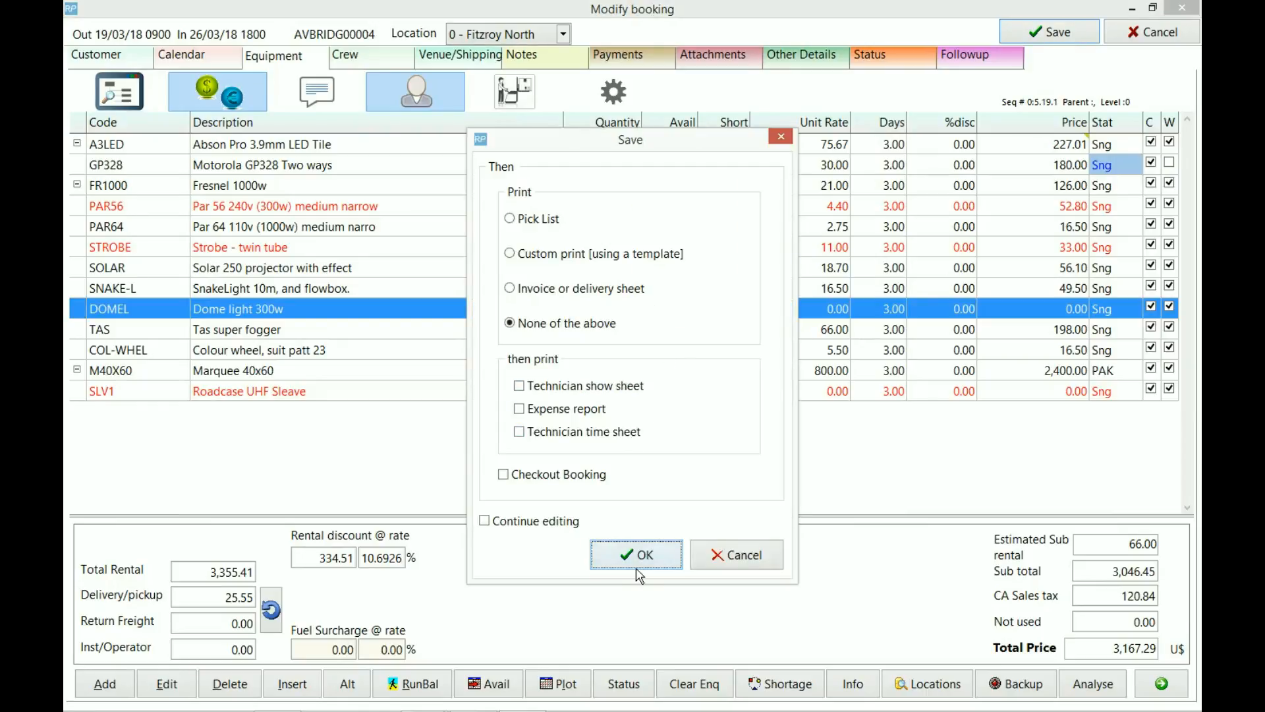
Save the booking with the template-based printout option selected
click(538, 254)
click(639, 552)
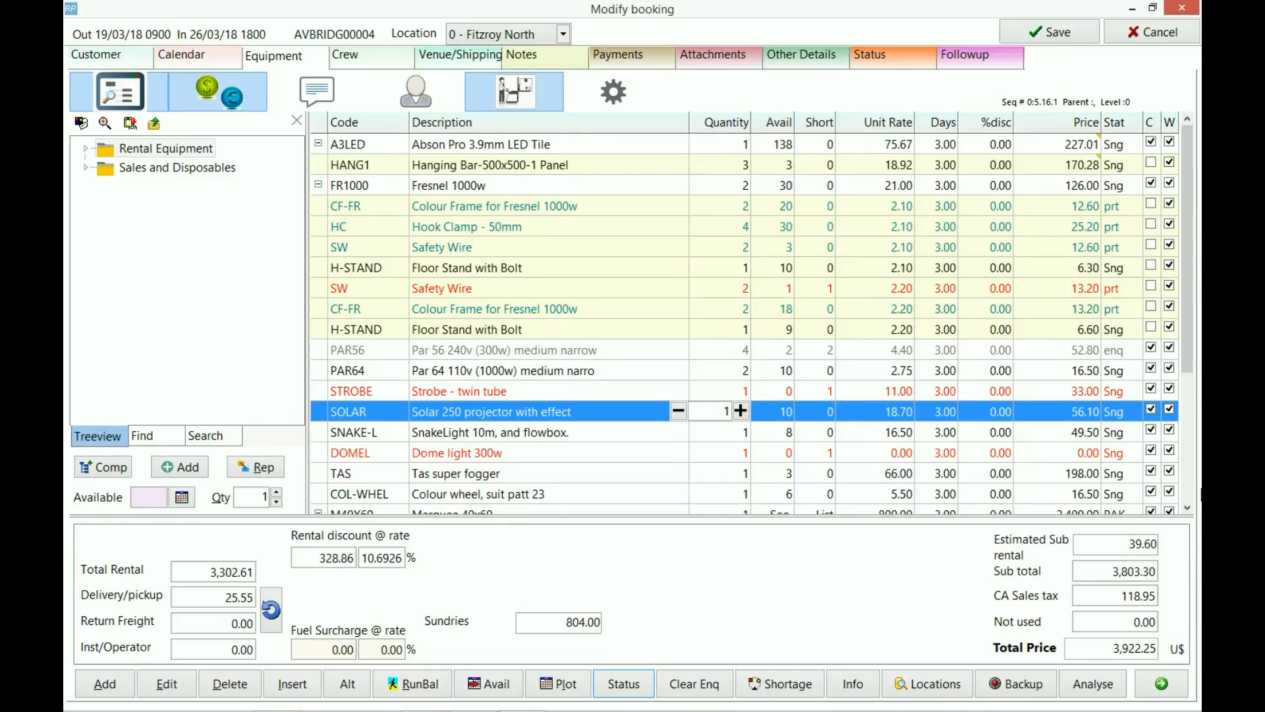
Scroll down through the booking's equipment list and return to the top
click(1189, 509)
scroll(1189, 509, down, 7)
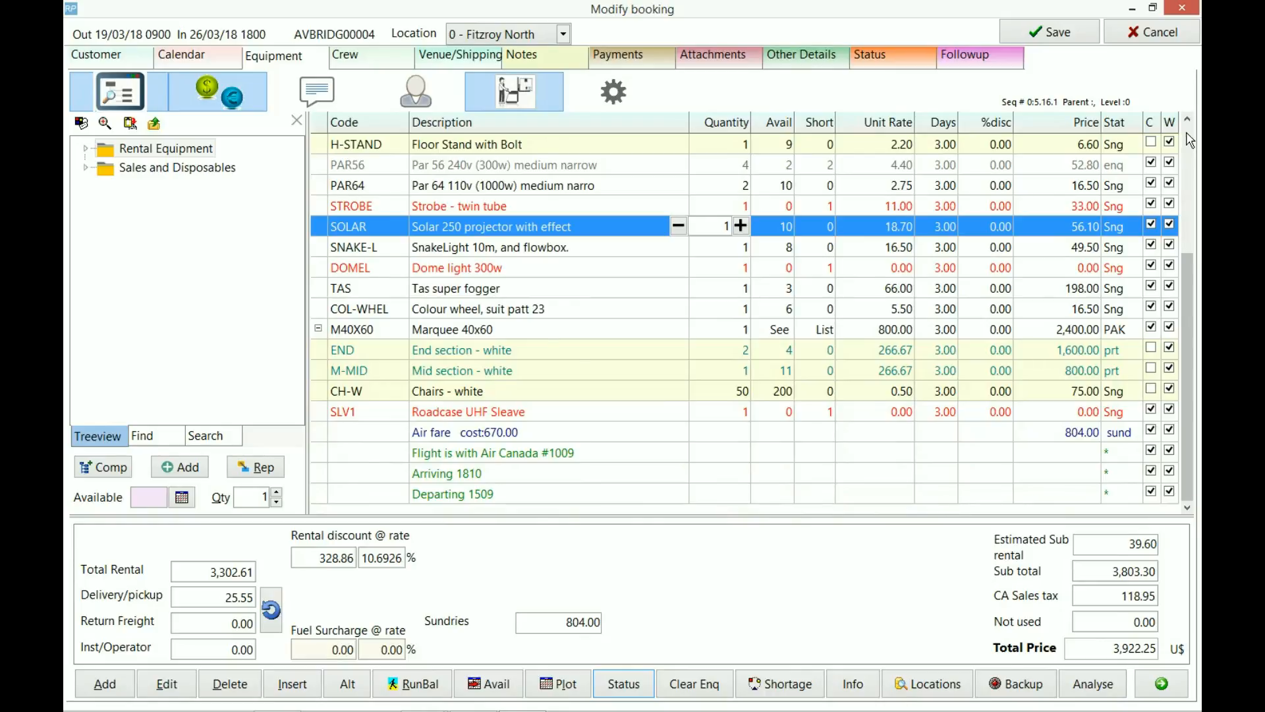
click(1190, 140)
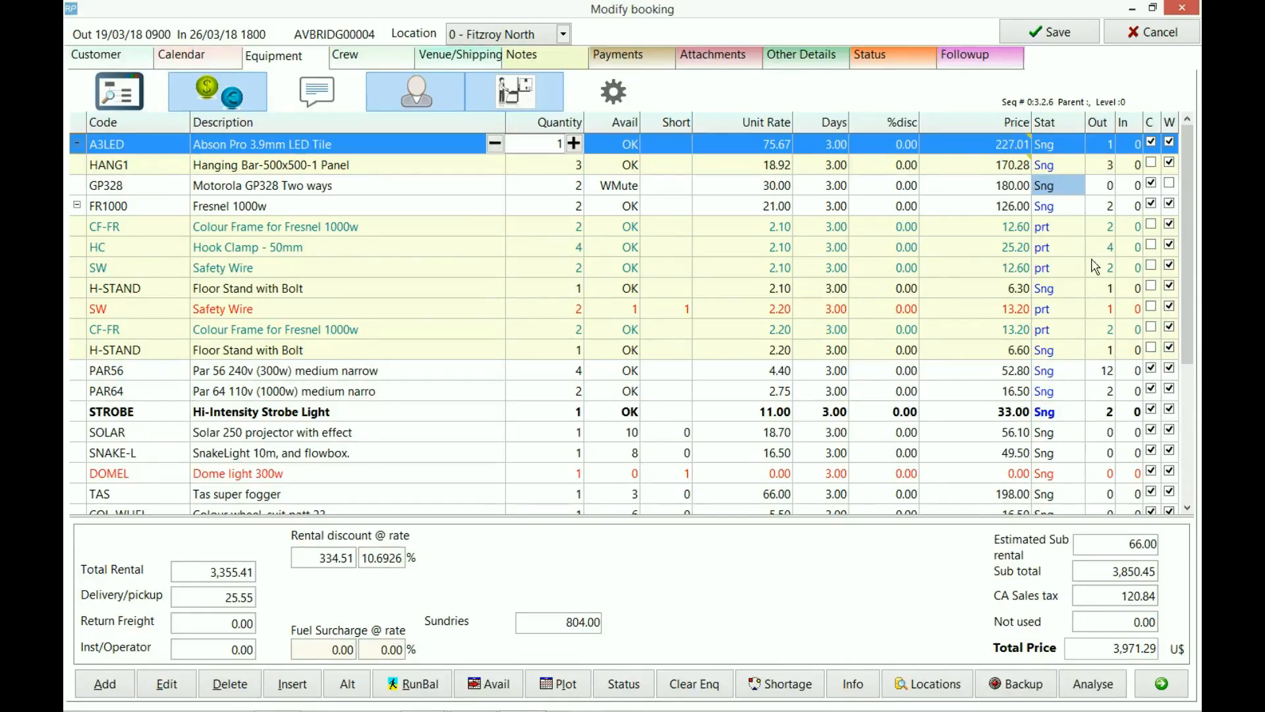
Select the Hi-Intensity Strobe Light line and scroll down through the lines below it
click(1105, 413)
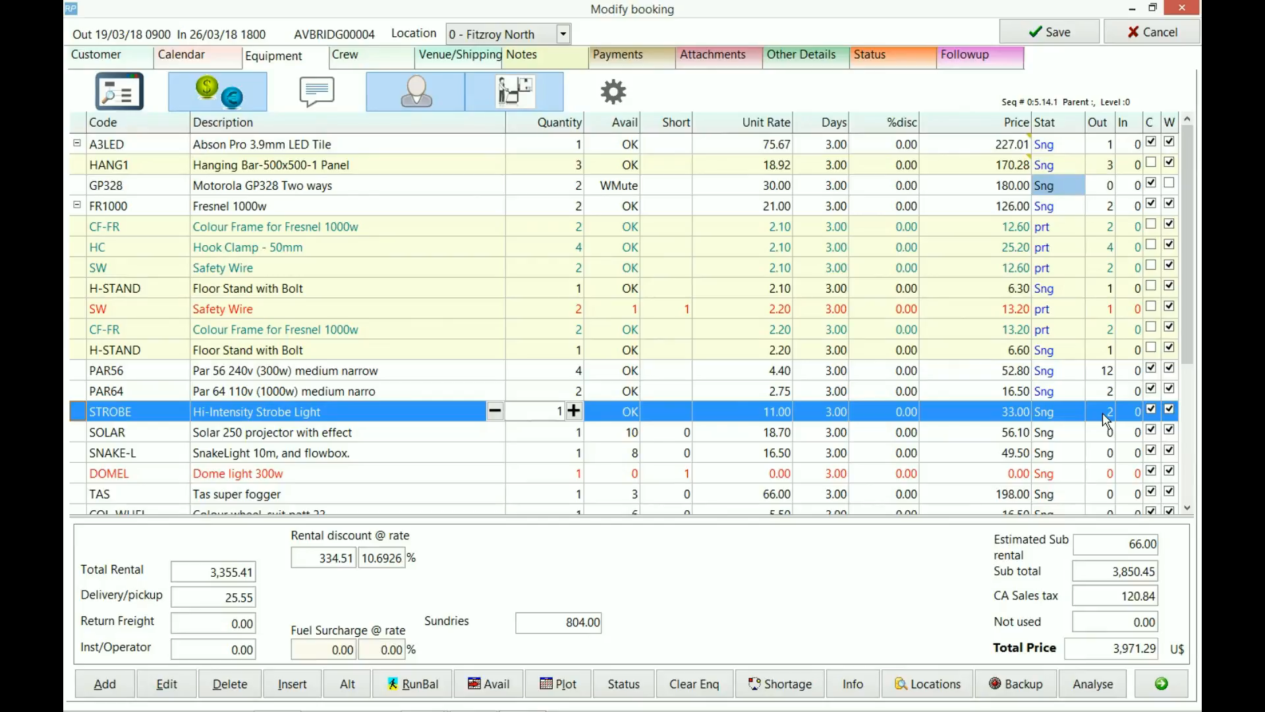
click(1189, 508)
click(1193, 511)
click(1192, 511)
click(1192, 511)
click(1192, 511)
click(1192, 511)
click(1192, 511)
click(1192, 511)
click(1192, 511)
click(1192, 510)
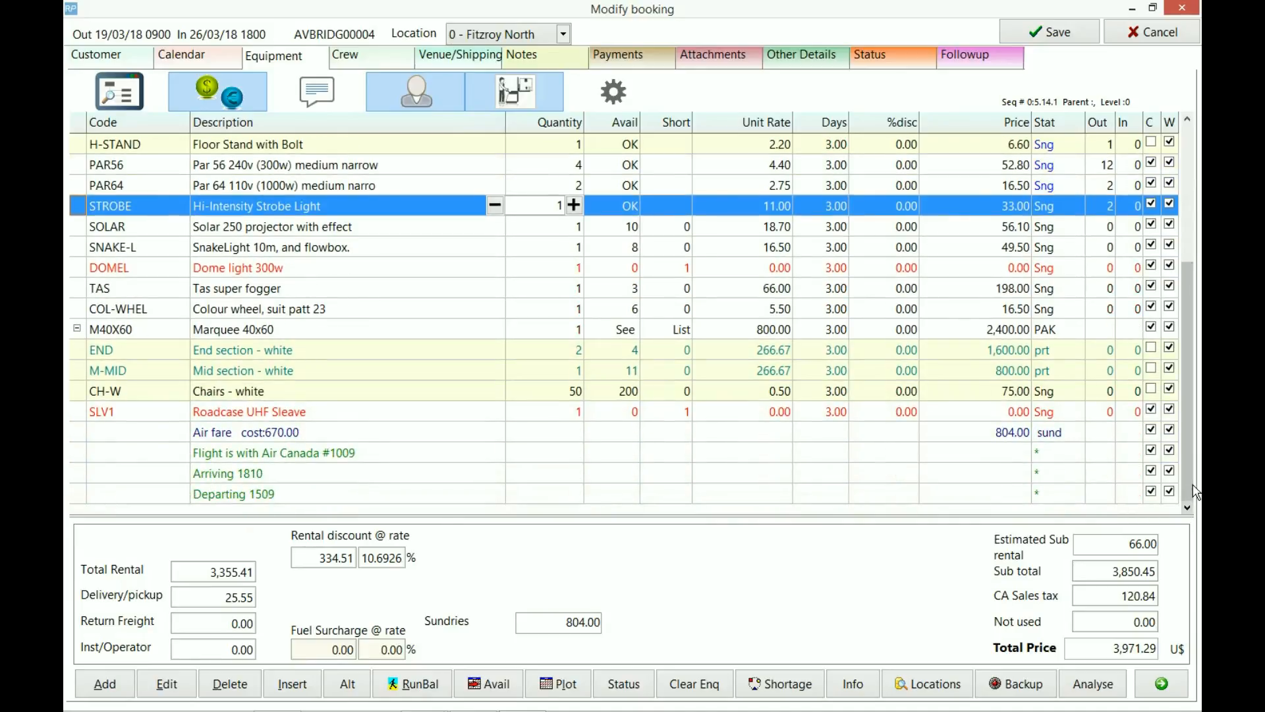
drag(1182, 455, 1185, 410)
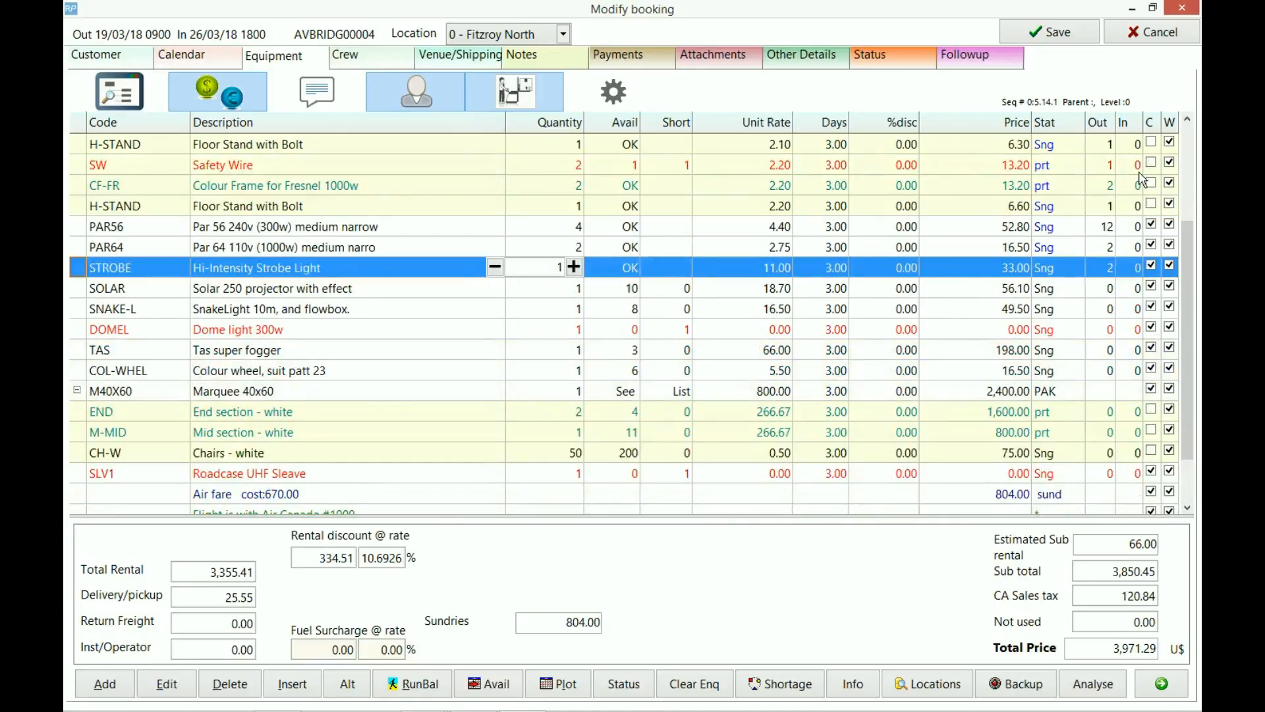
Scroll back to the top, select the Solar 250 projector line and step down the following lines
click(1189, 122)
click(1188, 122)
click(1188, 122)
click(1189, 123)
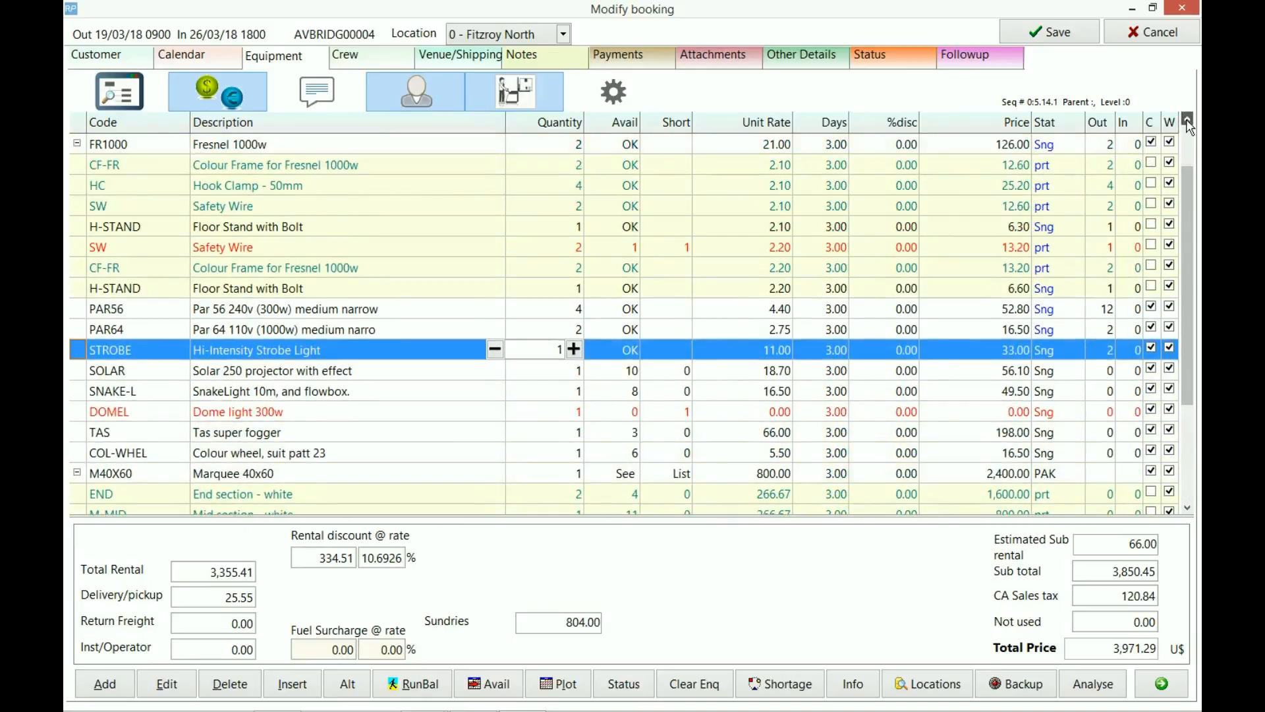
click(1188, 123)
click(1188, 123)
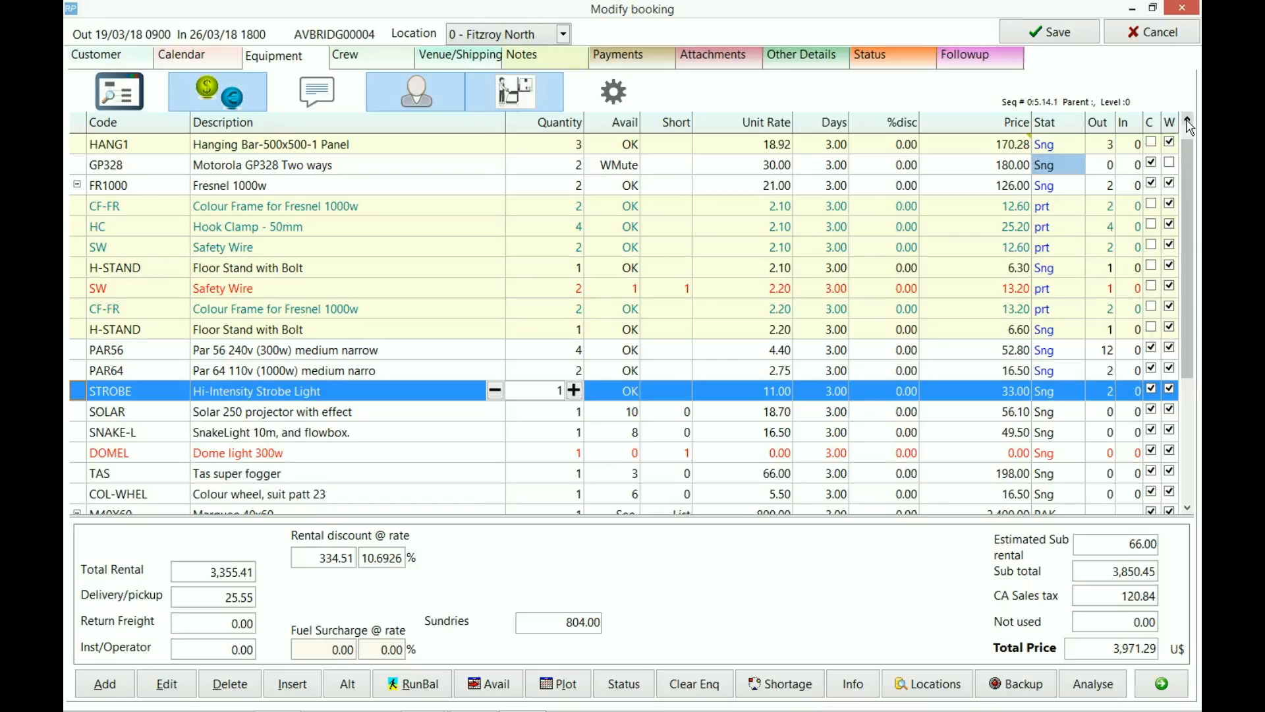
click(1188, 123)
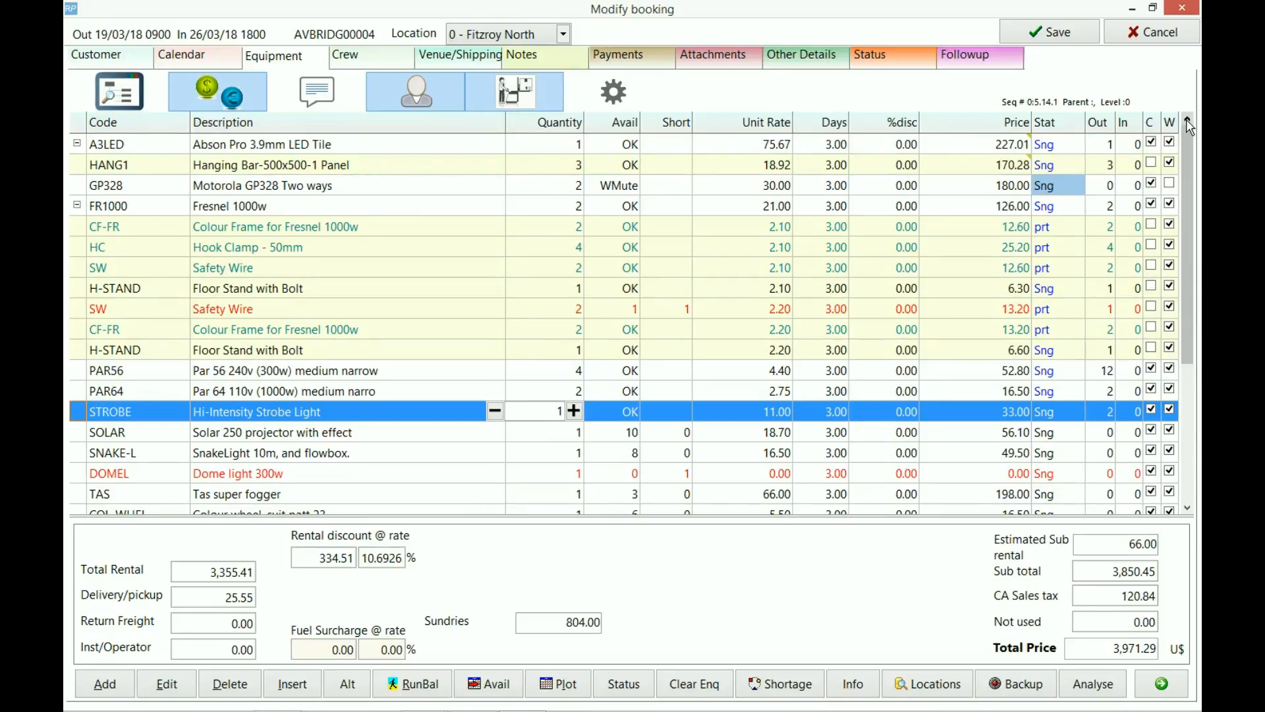
click(253, 429)
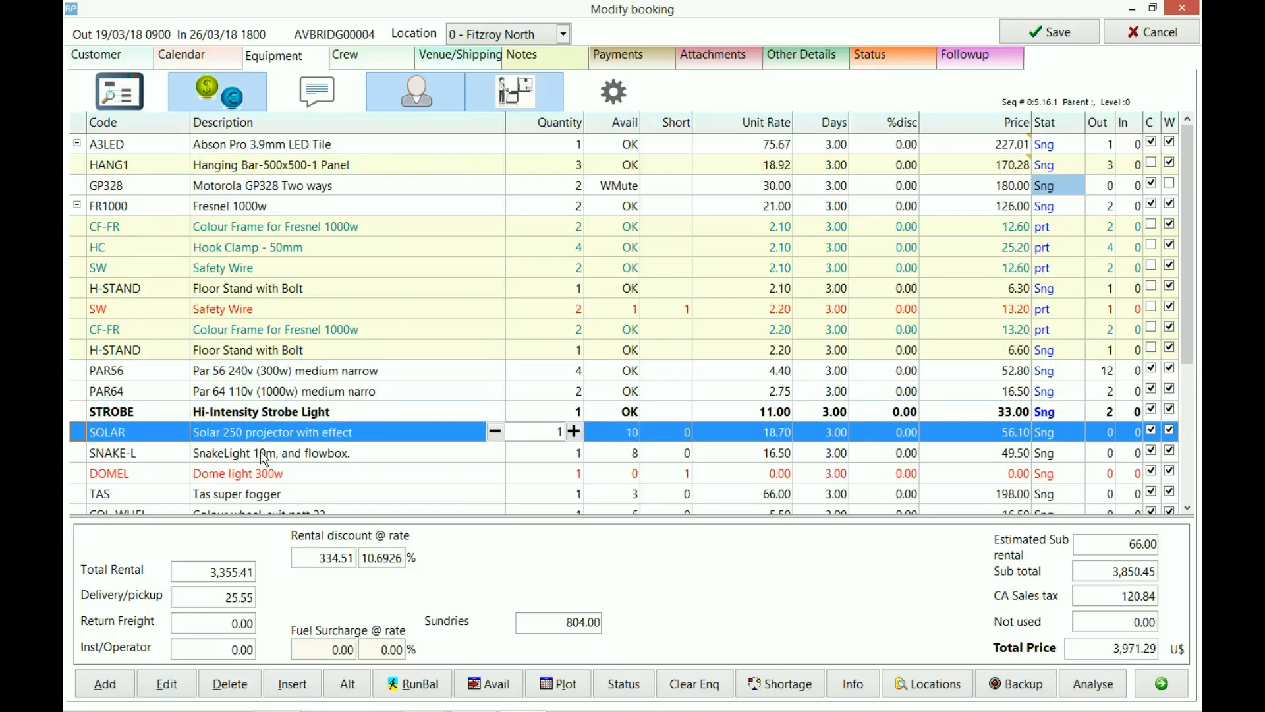
key(Down)
key(Down)
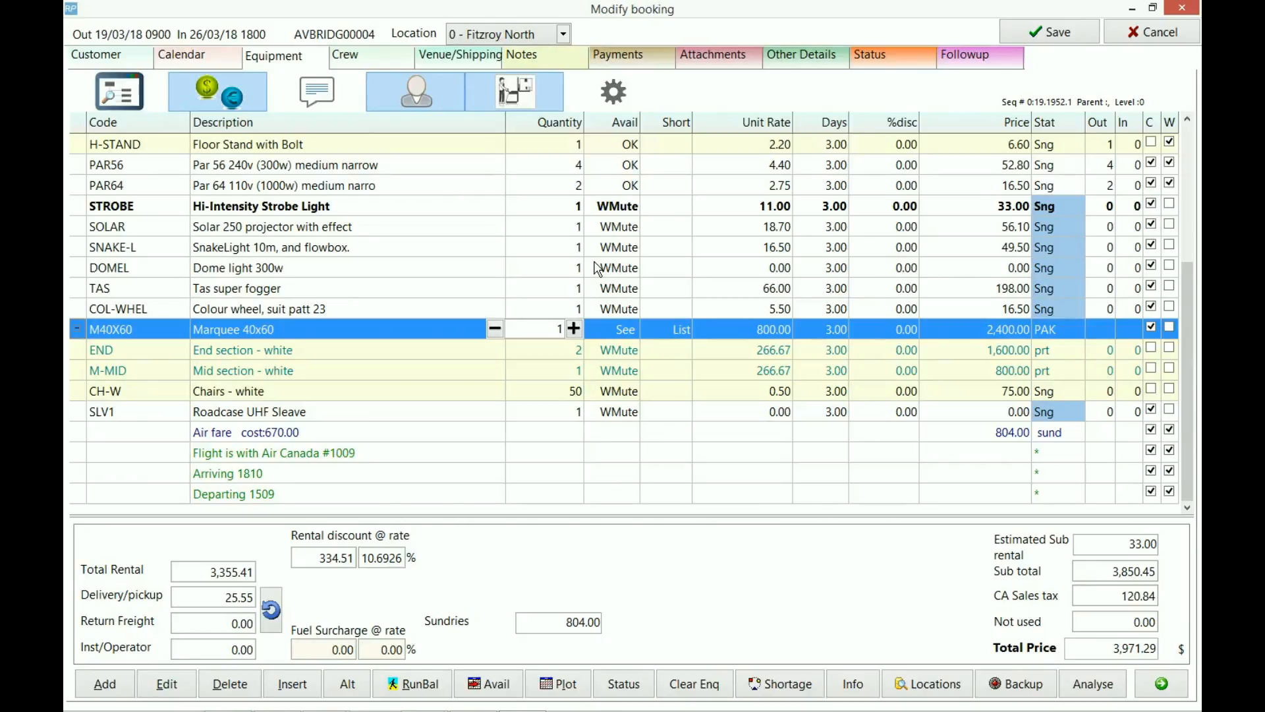
Turn off the structure view so the marquee's component rows show as a flat list
click(506, 96)
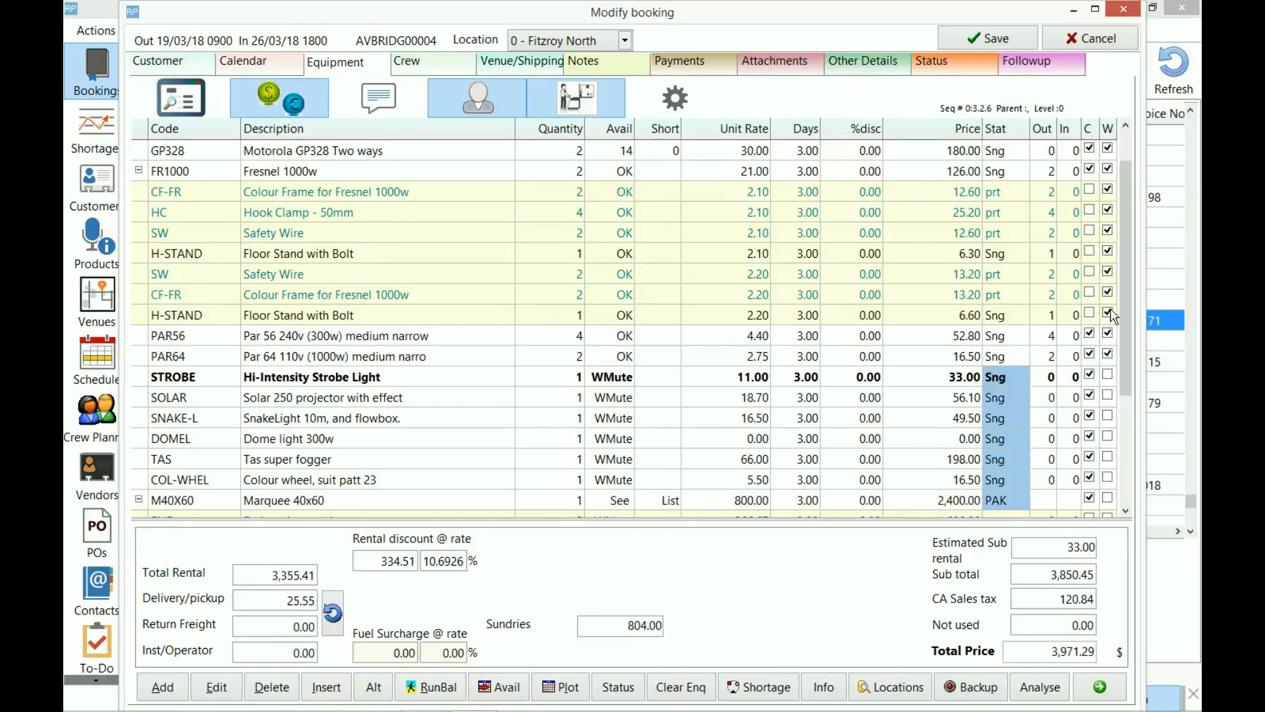
drag(1125, 307, 1133, 424)
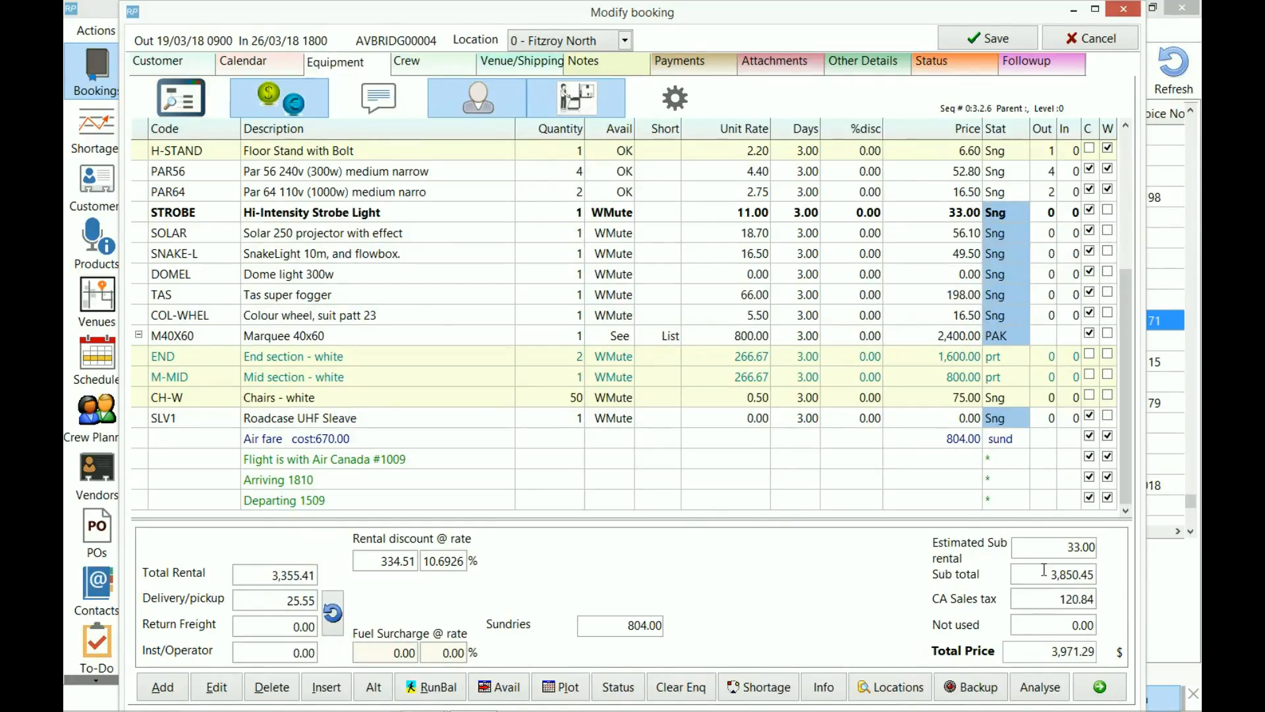
click(1041, 212)
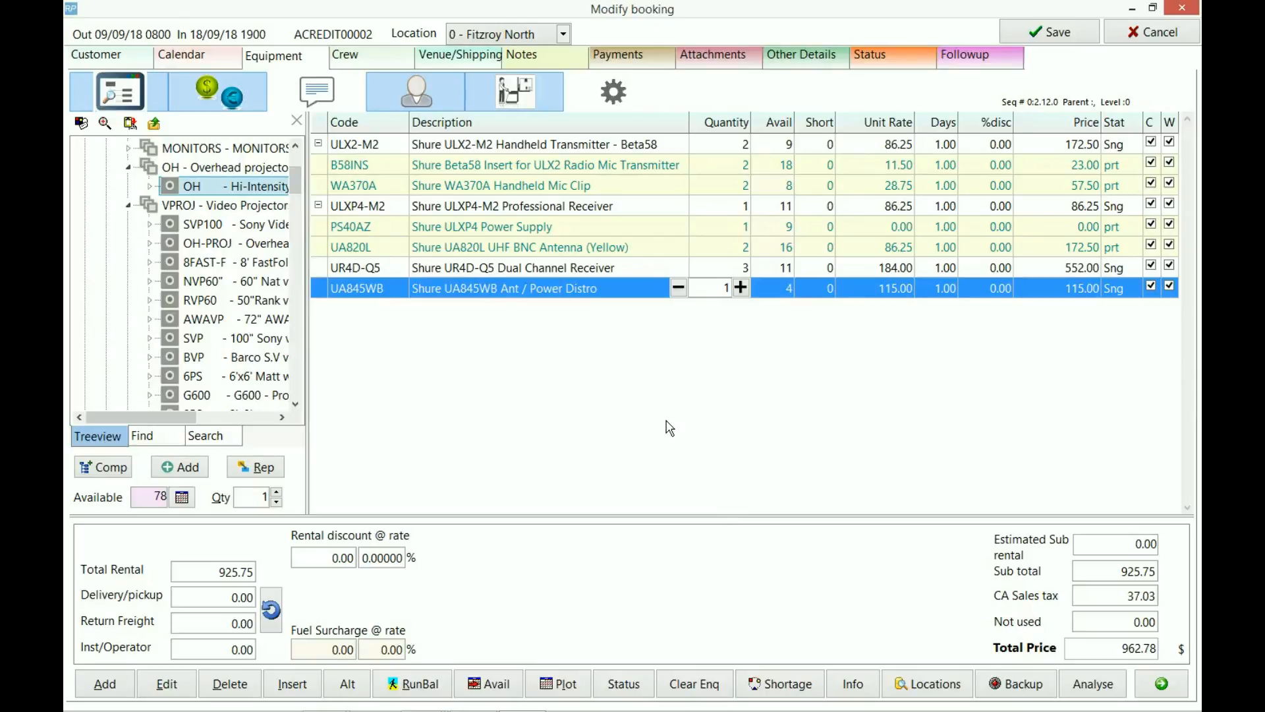
Add the Hi-Intensity Overhead Projector to ACREDIT00002, then save and close the booking
double_click(236, 193)
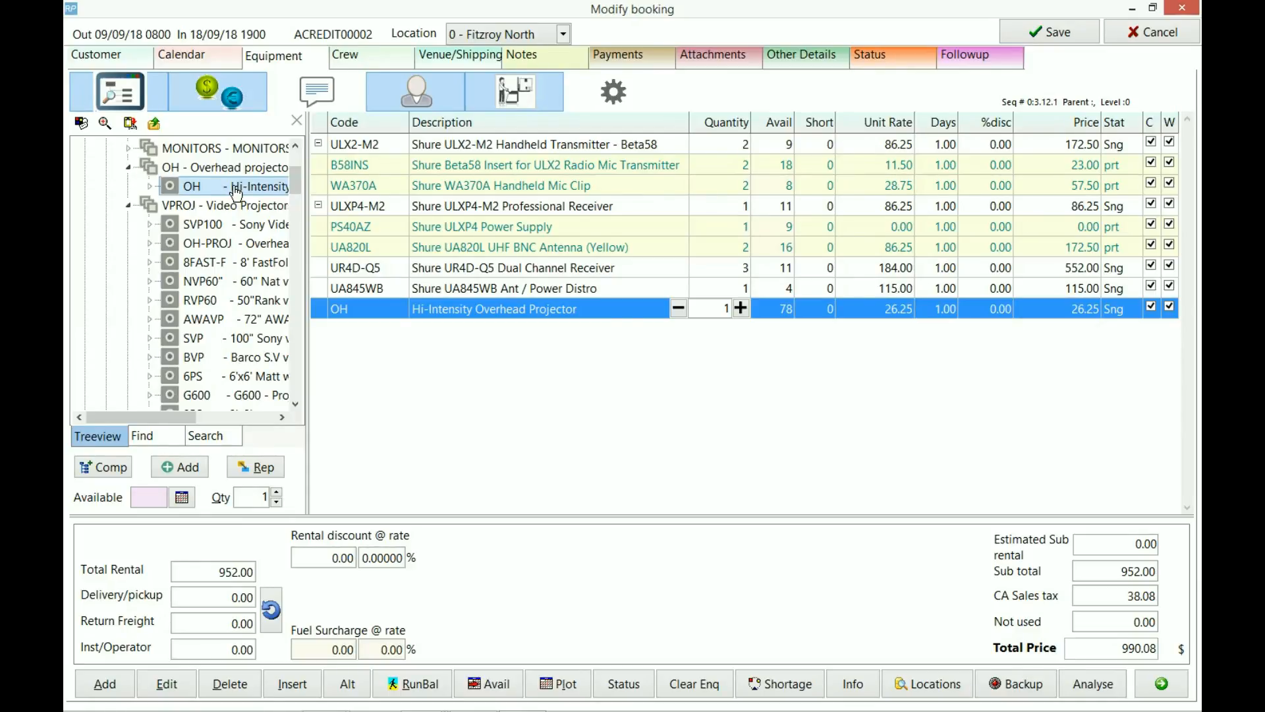
key(Escape)
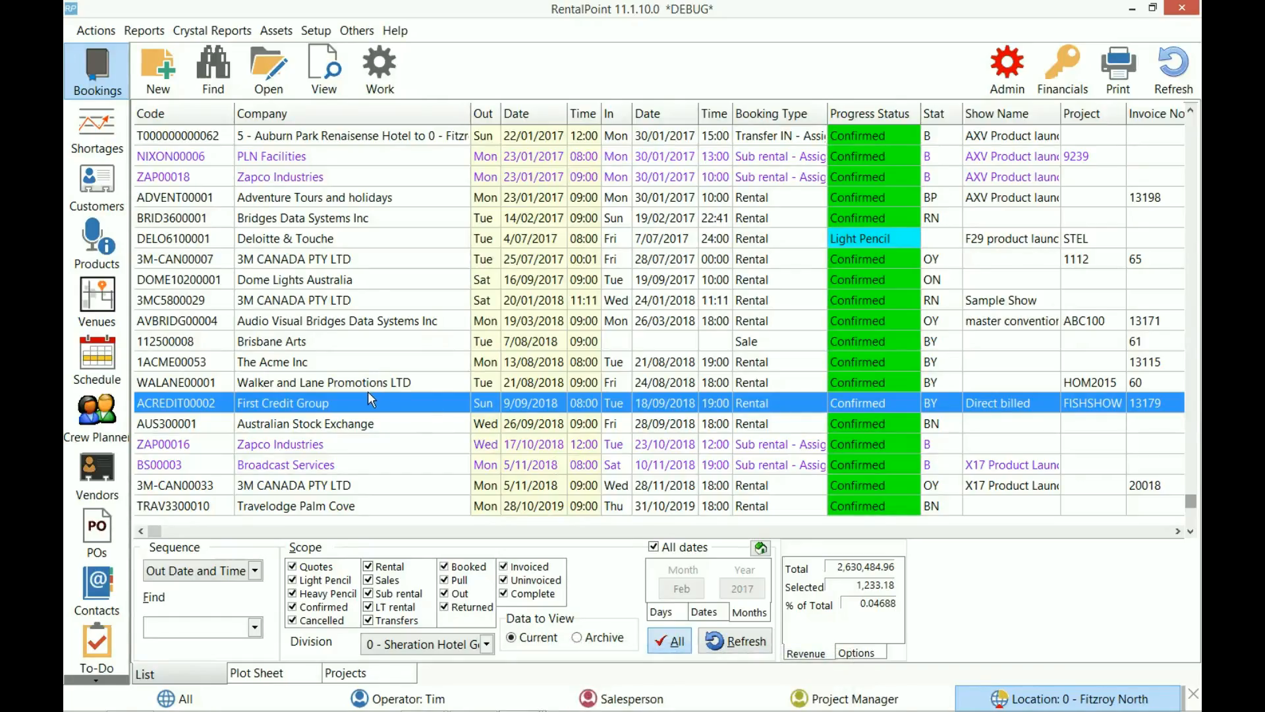
Start checkout on ACREDIT00002 and scan the svp-3 barcode to check it out
click(404, 73)
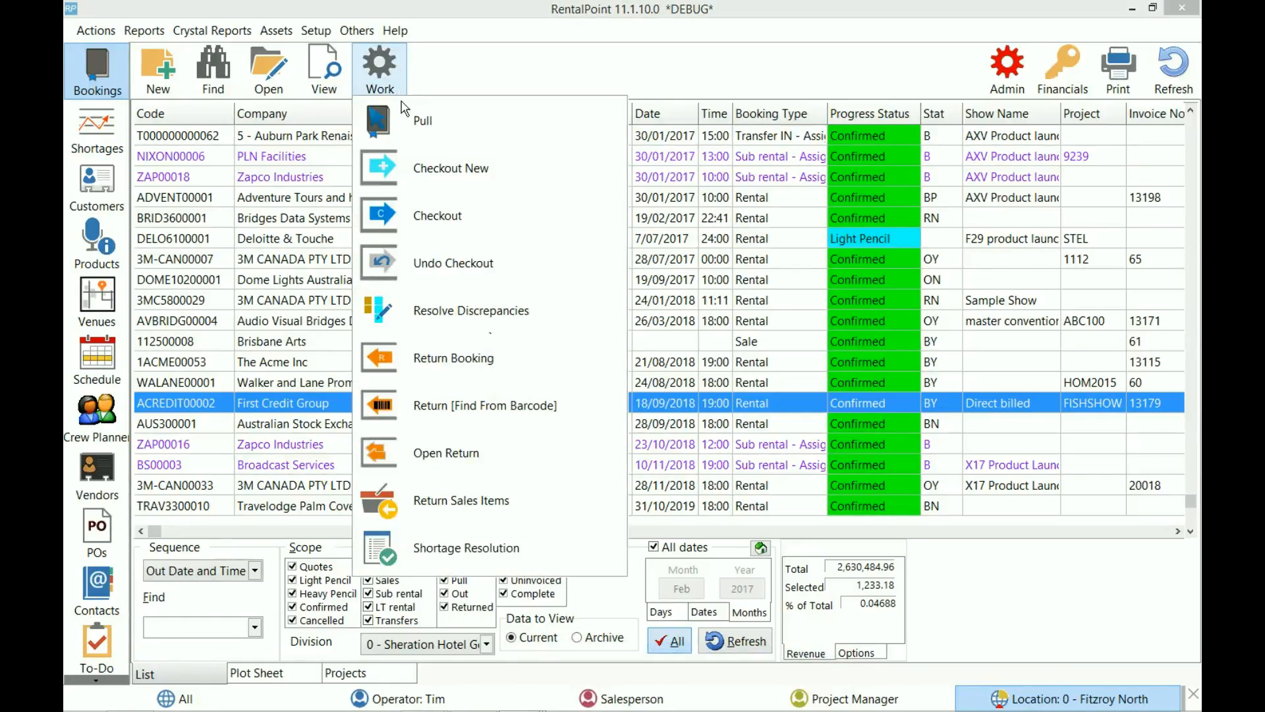
click(438, 222)
click(635, 397)
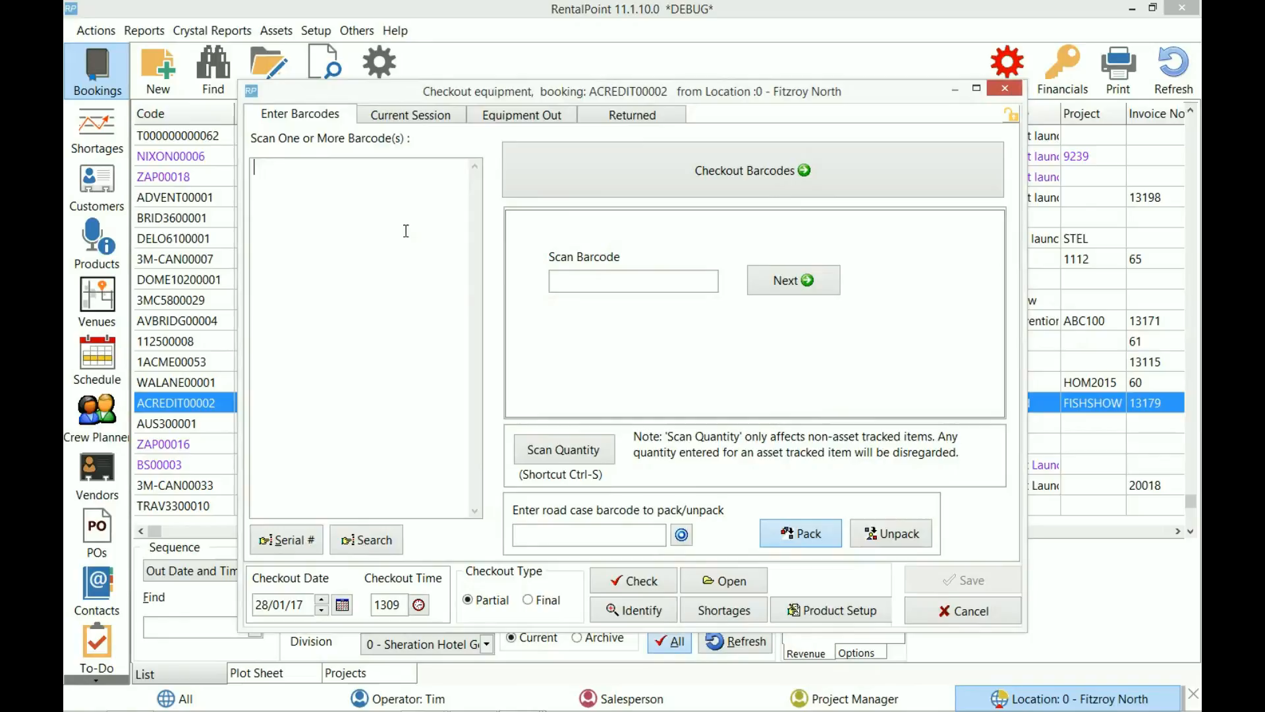
text(svp-3)
click(694, 185)
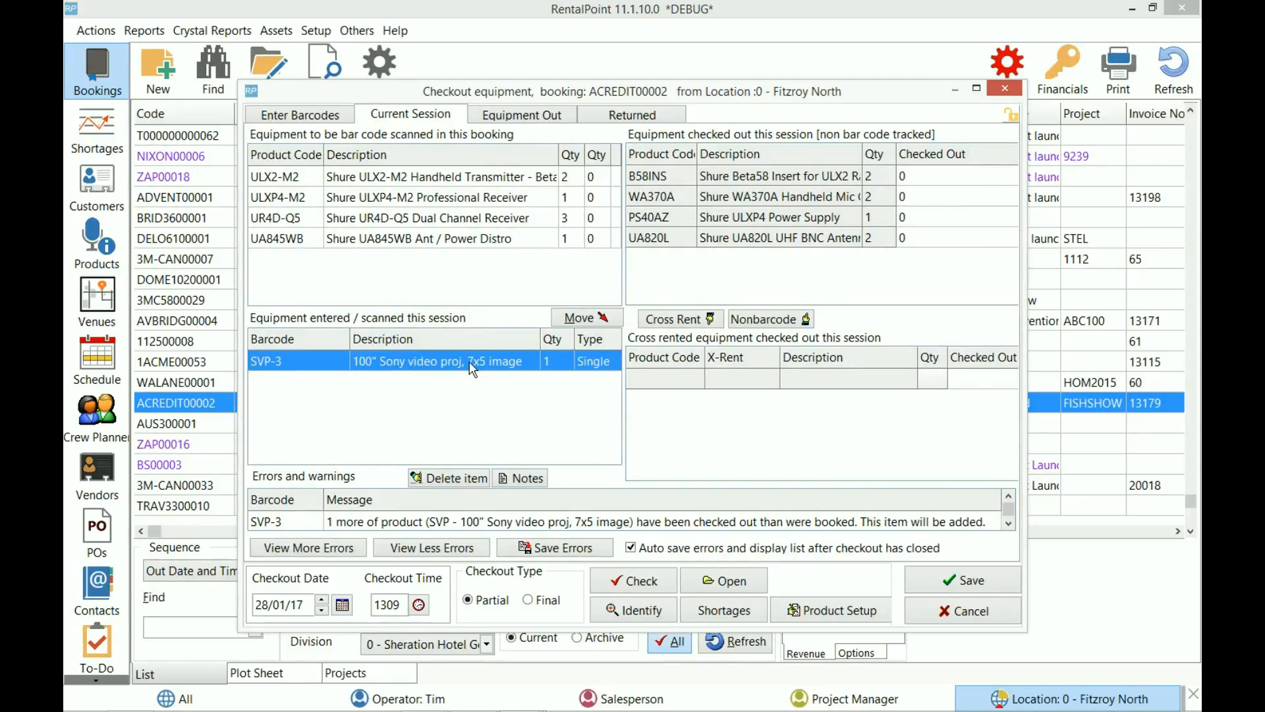
Save the checkout under the operator login, accepting SVP-3 as added no-charge equipment
click(963, 586)
text(tim)
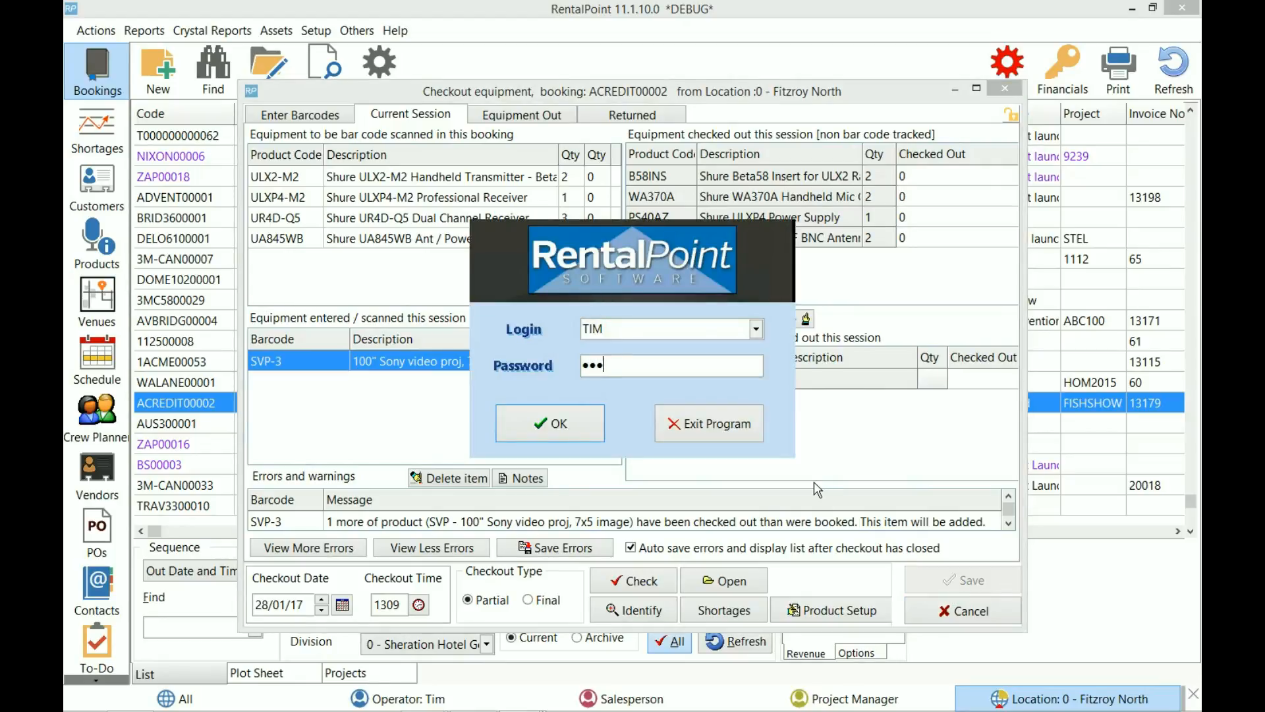
key(Return)
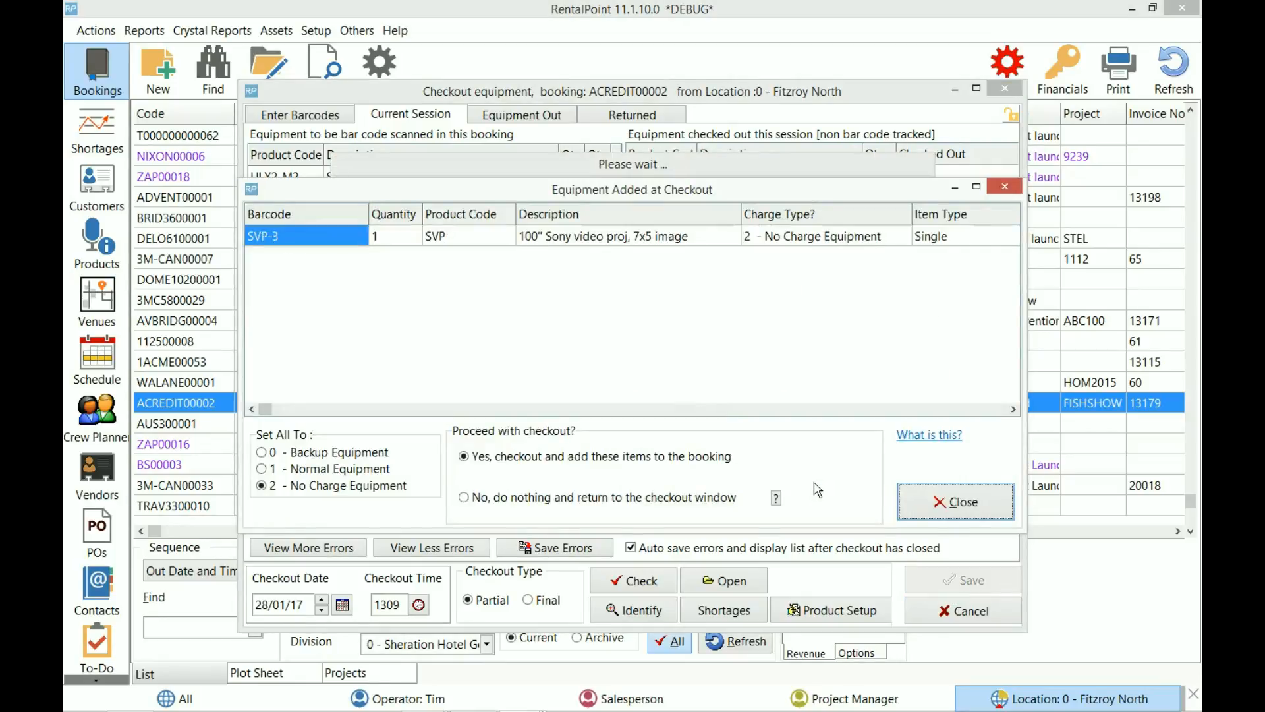
click(957, 504)
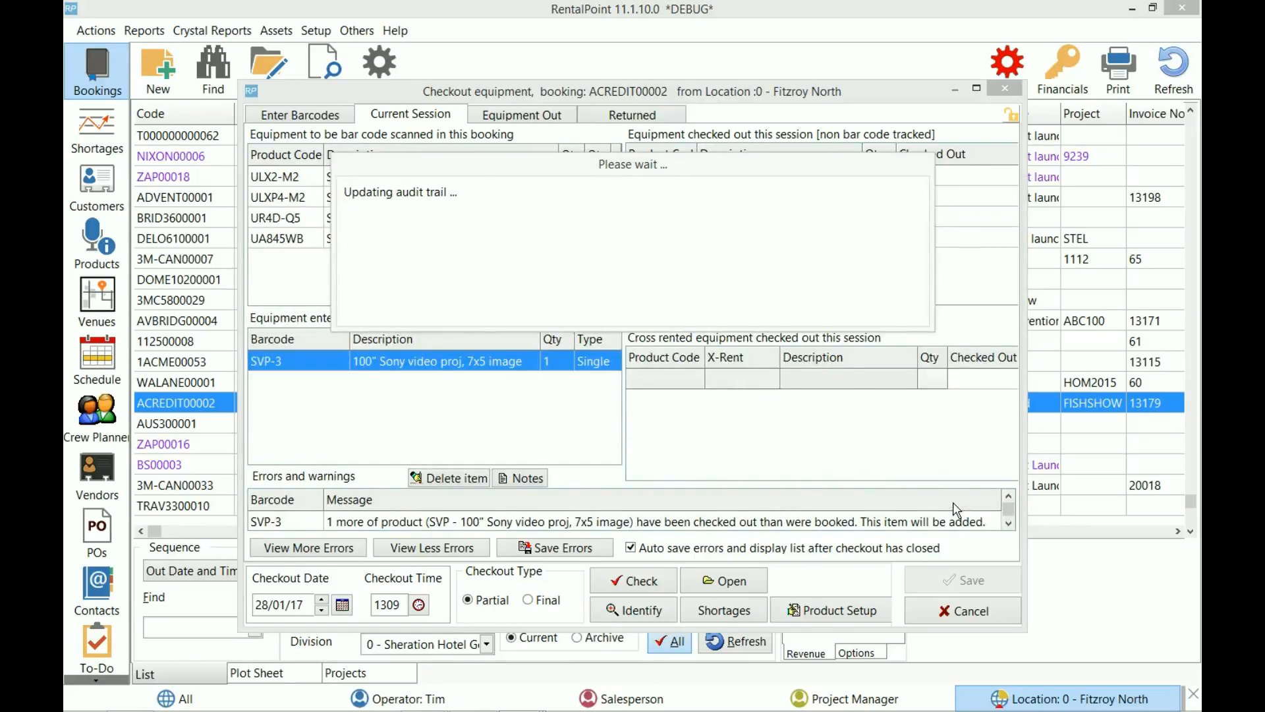
click(625, 395)
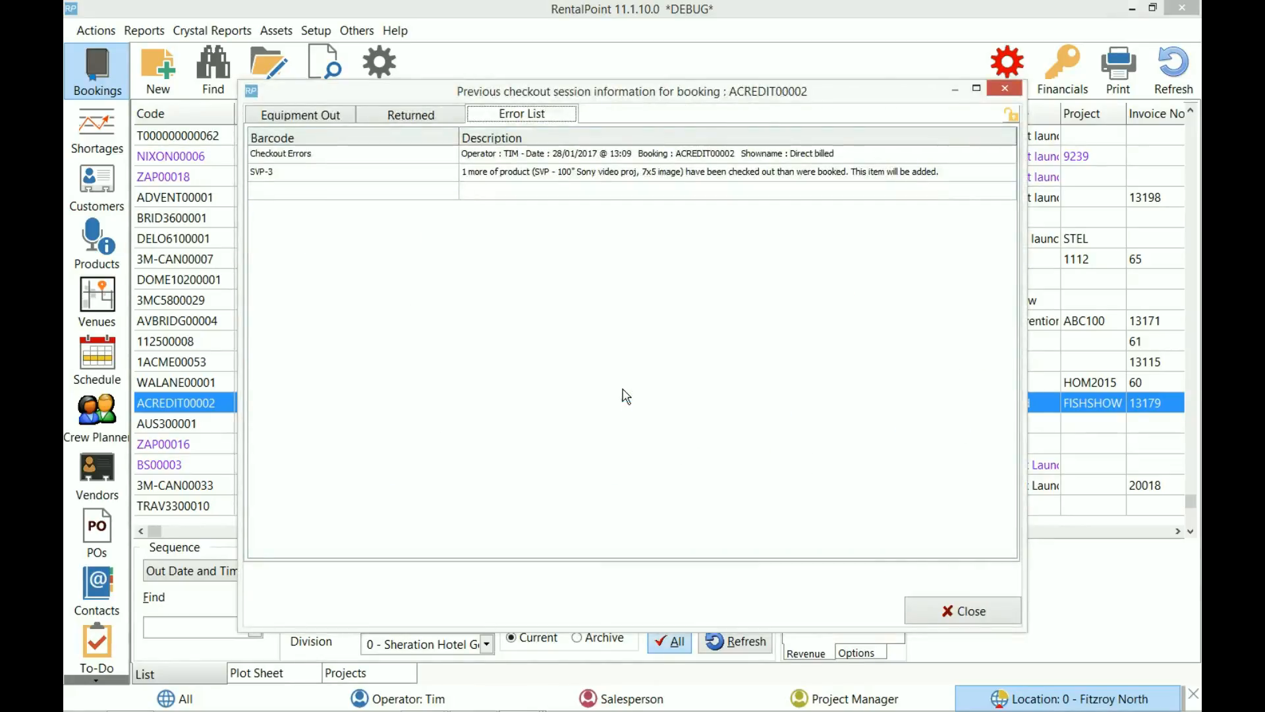
click(962, 612)
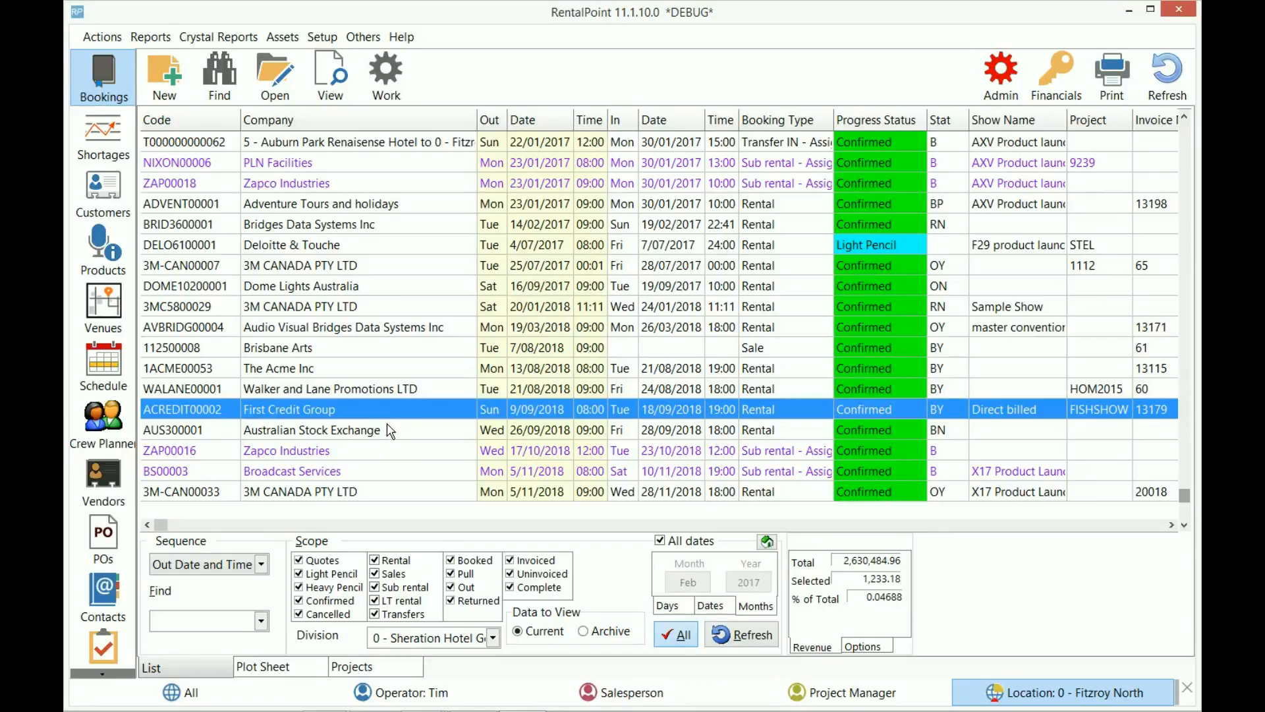
Reopen ACREDIT00002, inspect the Sony and overhead projector lines, then close without saving
double_click(379, 413)
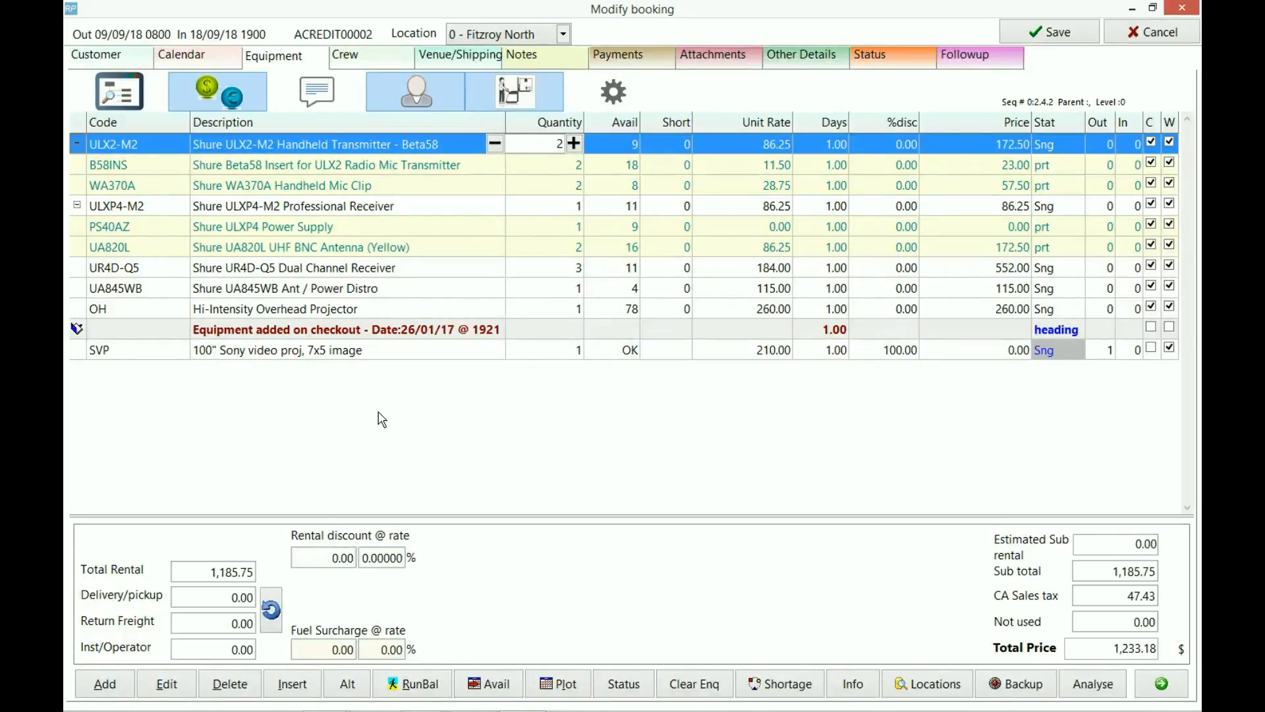
click(334, 356)
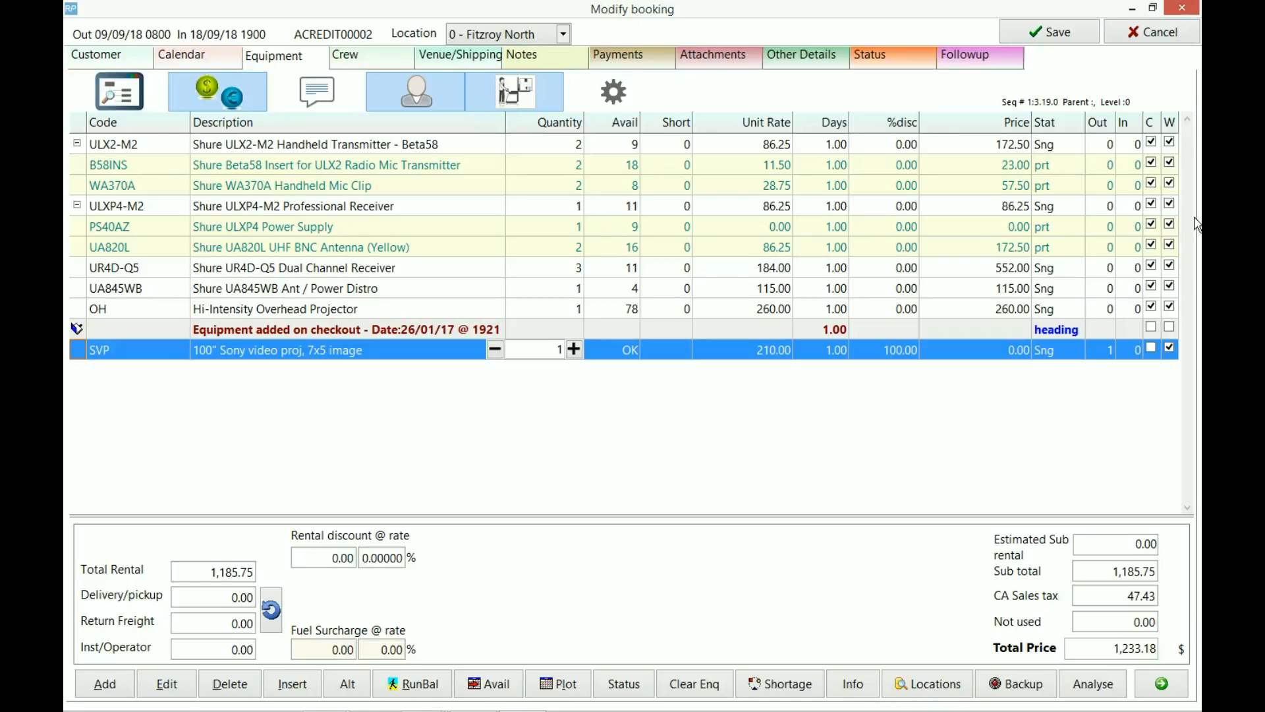
click(1170, 308)
click(1183, 8)
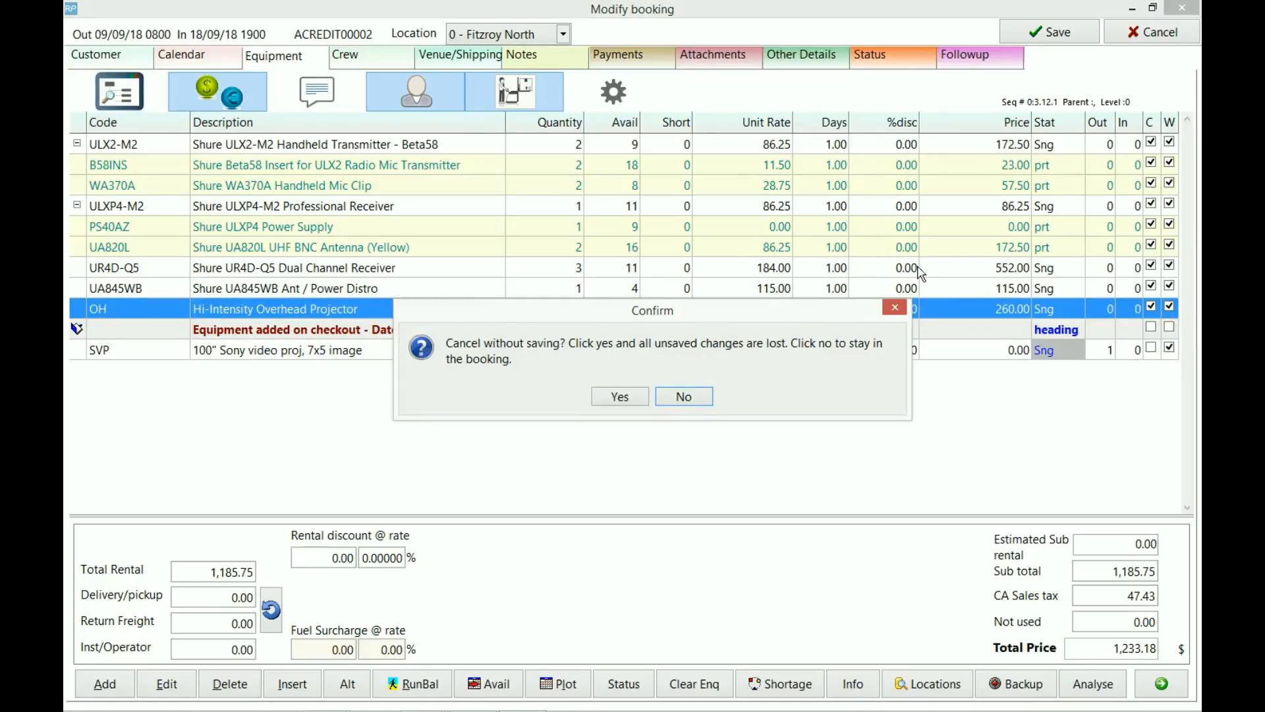
click(620, 396)
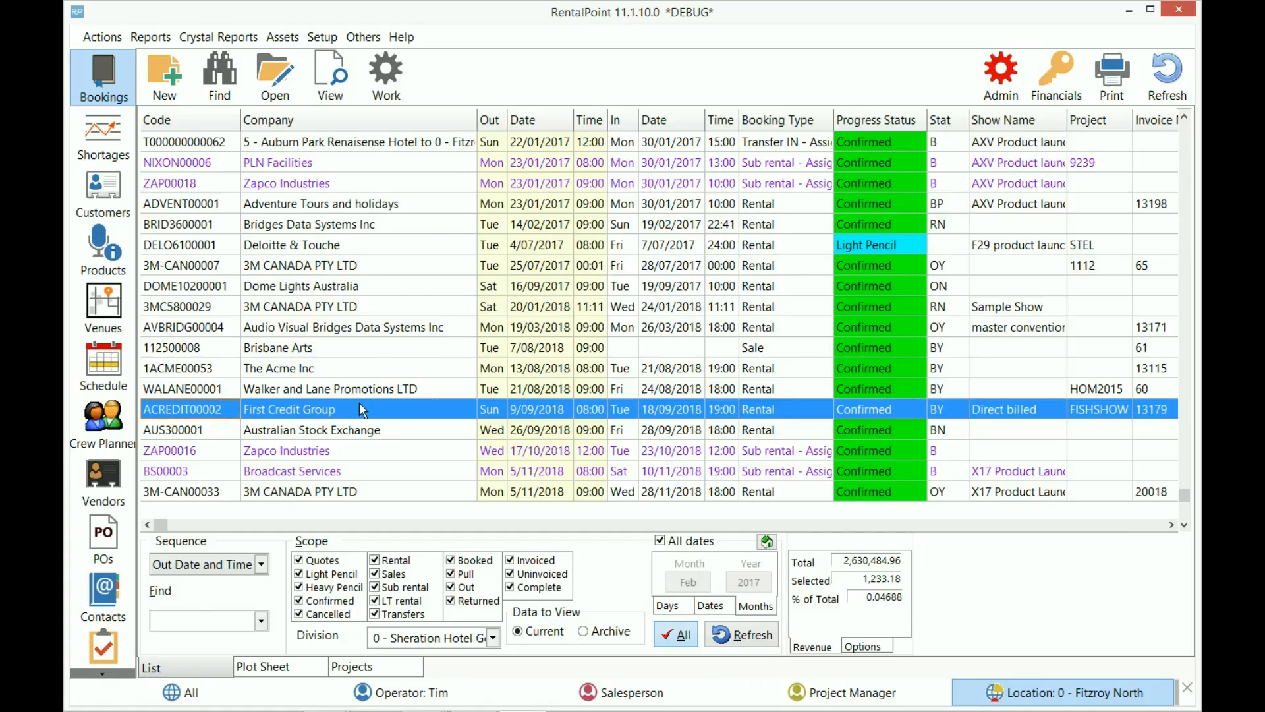
Open Resolve Discrepancies for ACREDIT00002 in a maximized window
click(386, 76)
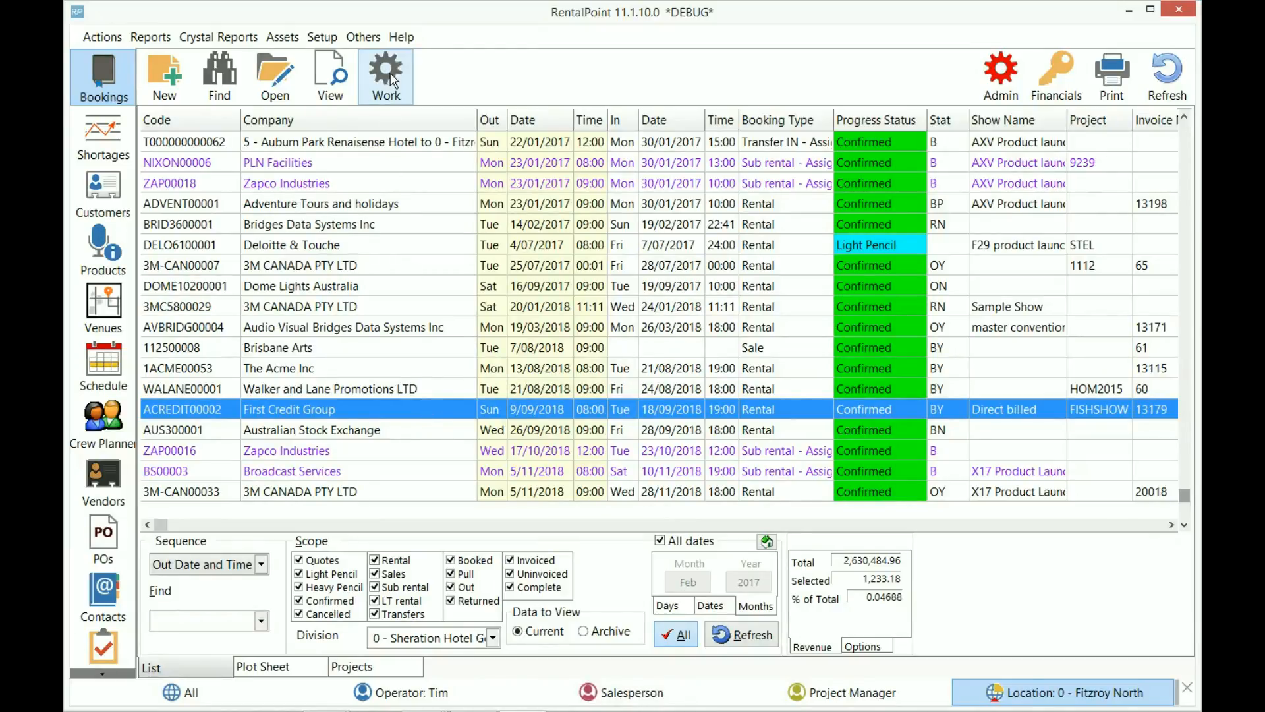
click(452, 325)
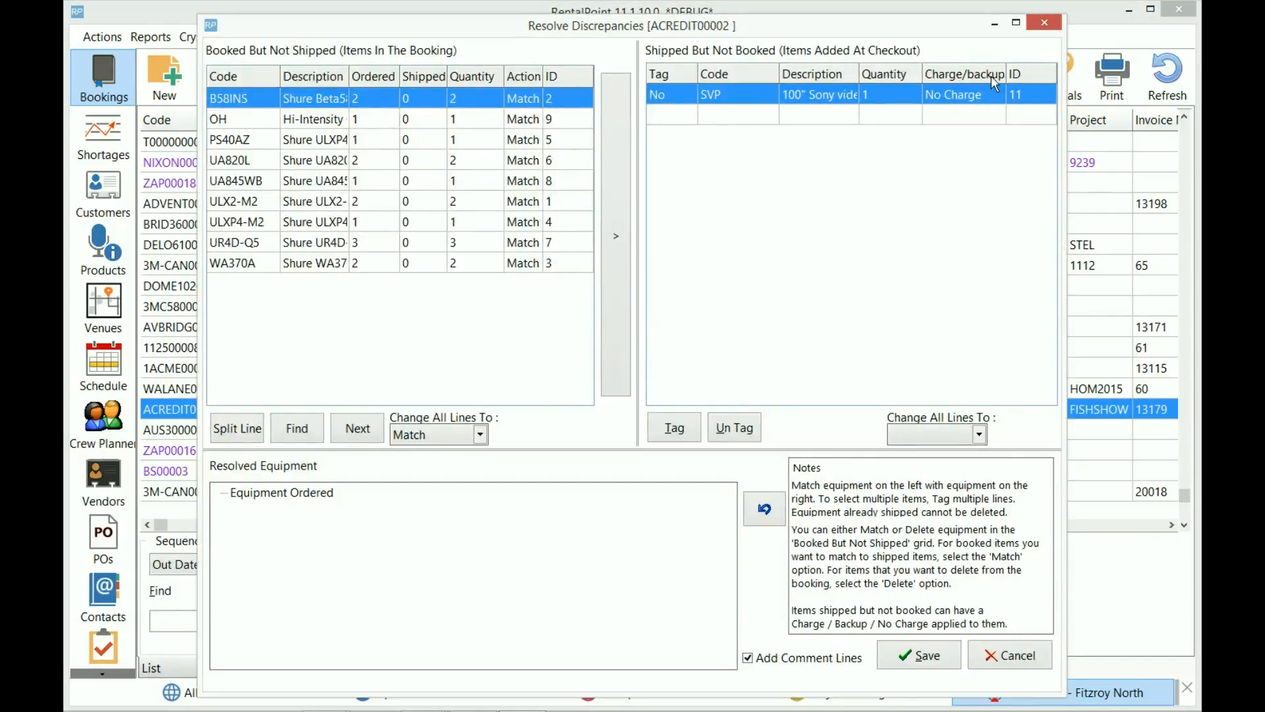
click(1016, 22)
Record the Hi-Intensity Overhead Projector as replaced by the tagged SVP Sony projector and save
click(272, 106)
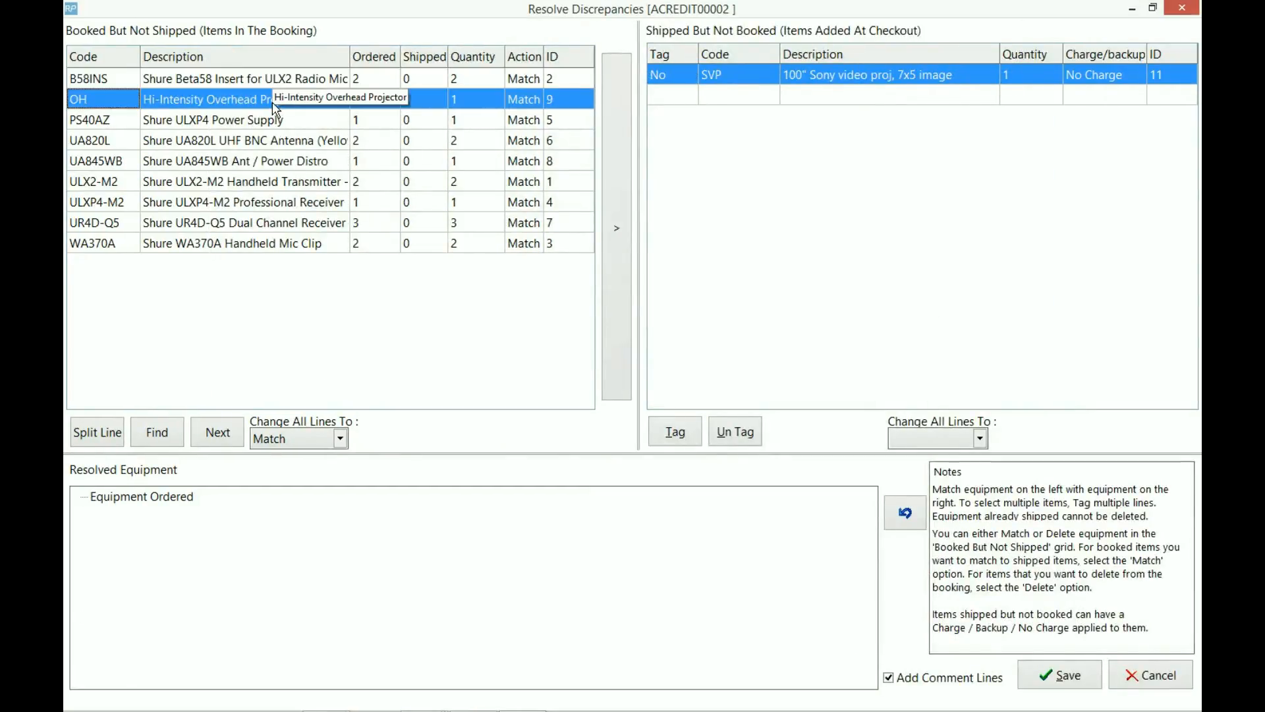
double_click(856, 79)
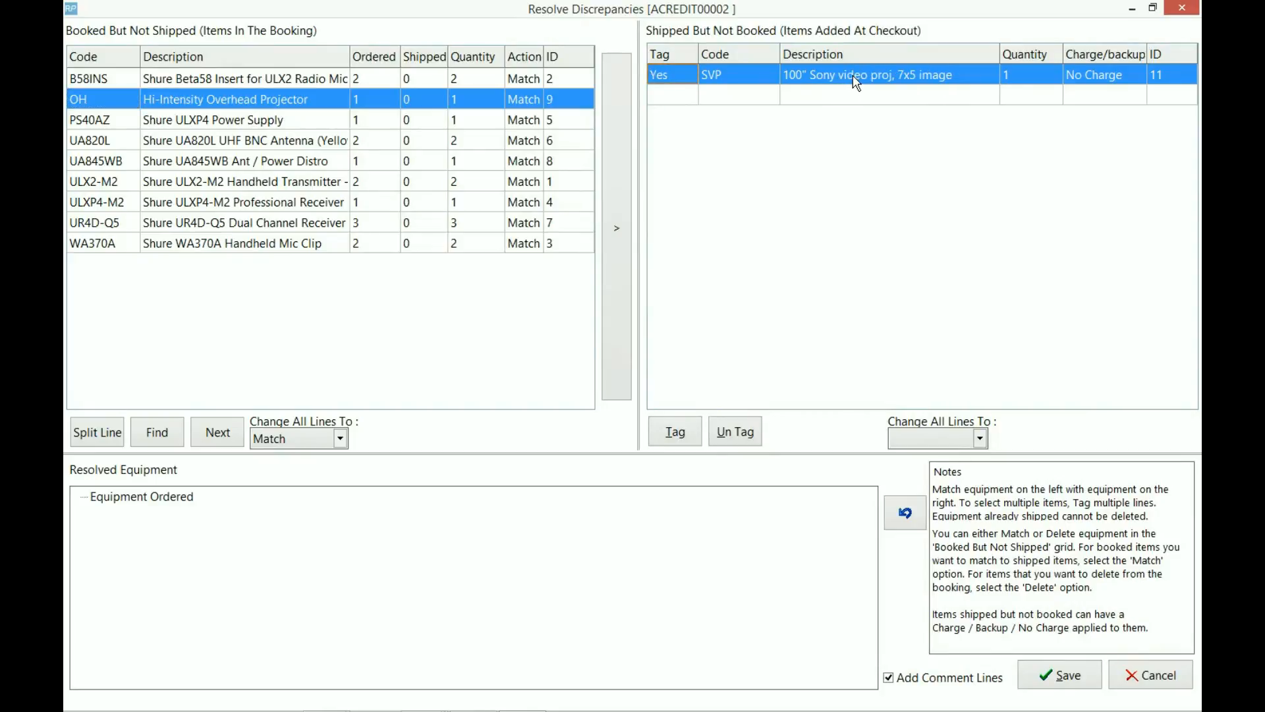
click(622, 193)
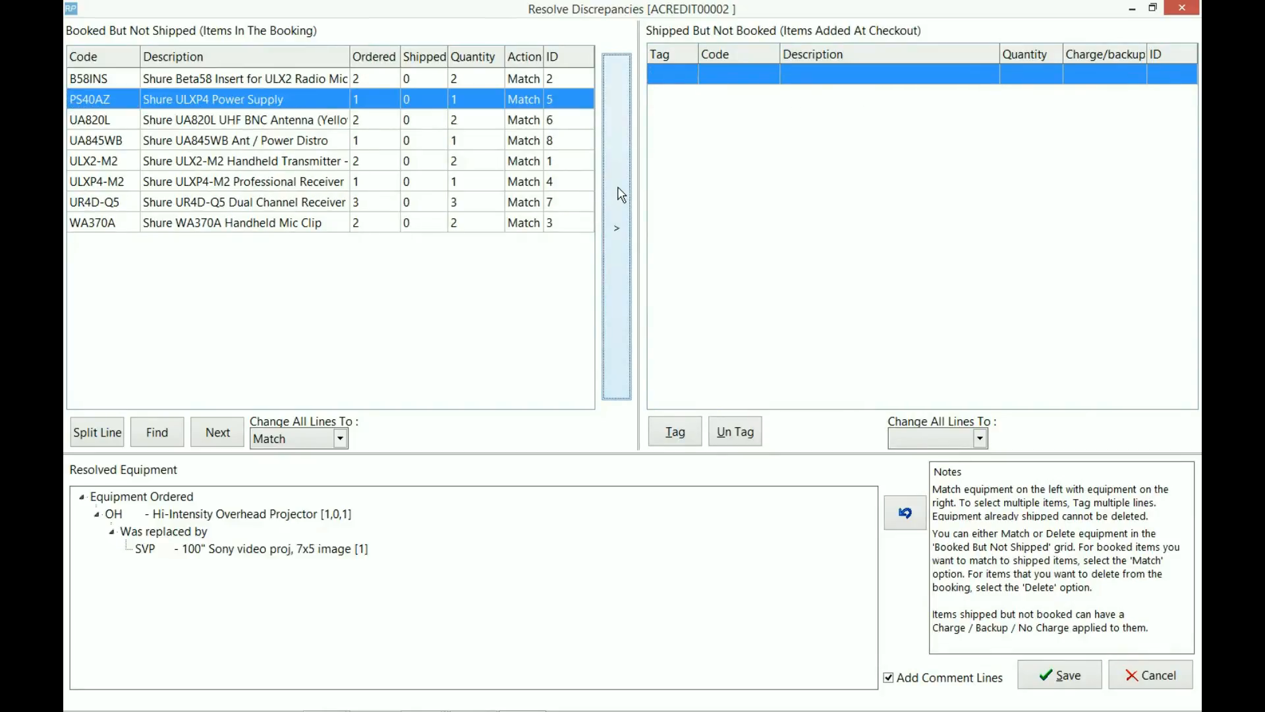
click(239, 515)
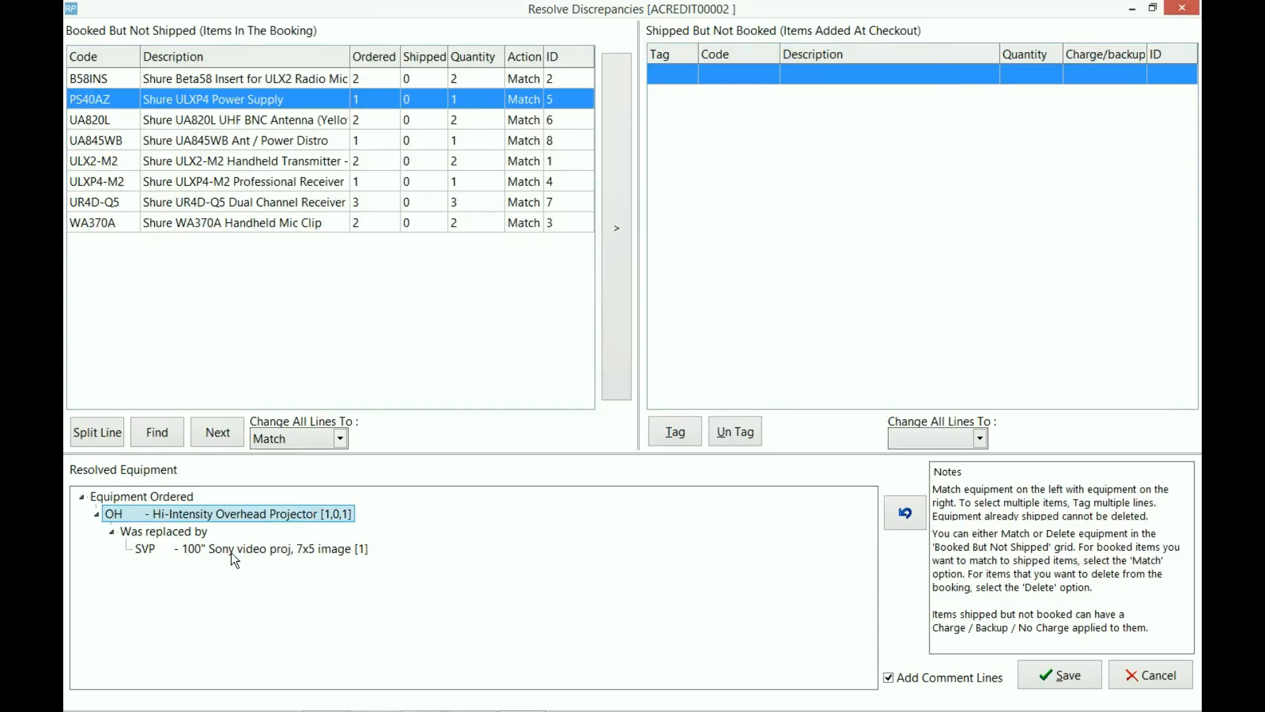
click(1060, 674)
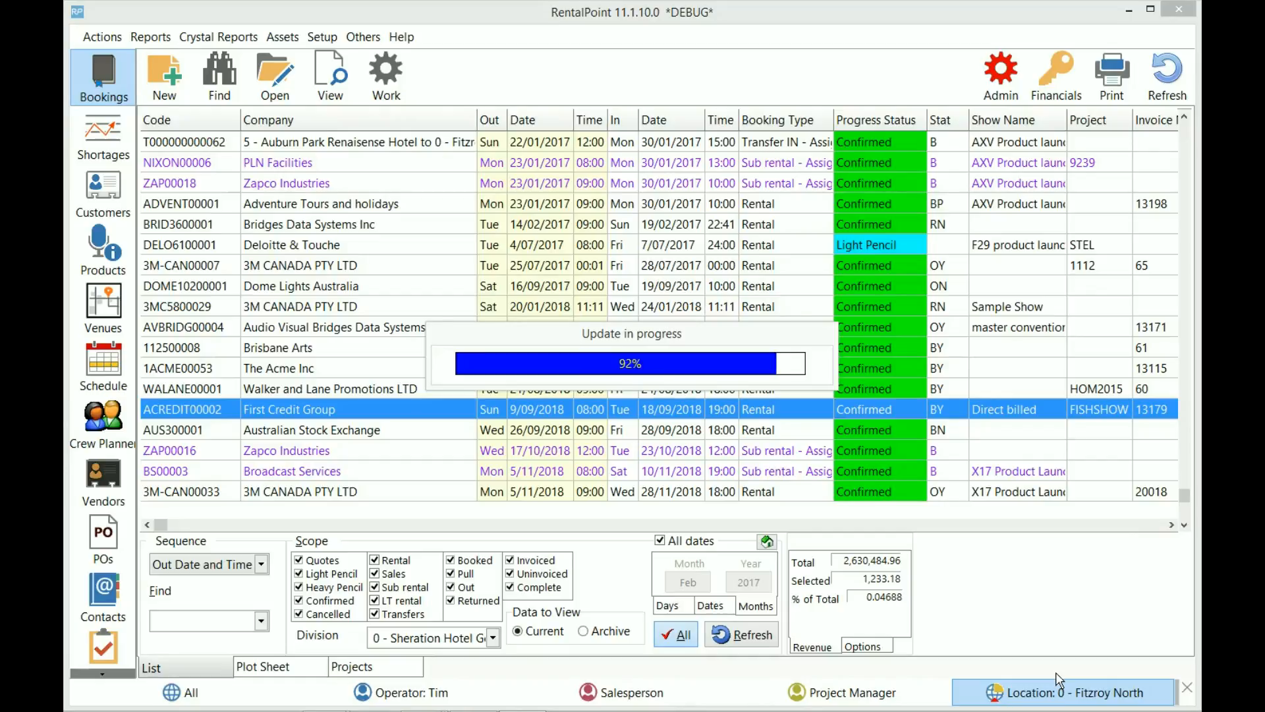
Reopen ACREDIT00002, check the overhead and Sony projector lines, and show only client lines
double_click(357, 408)
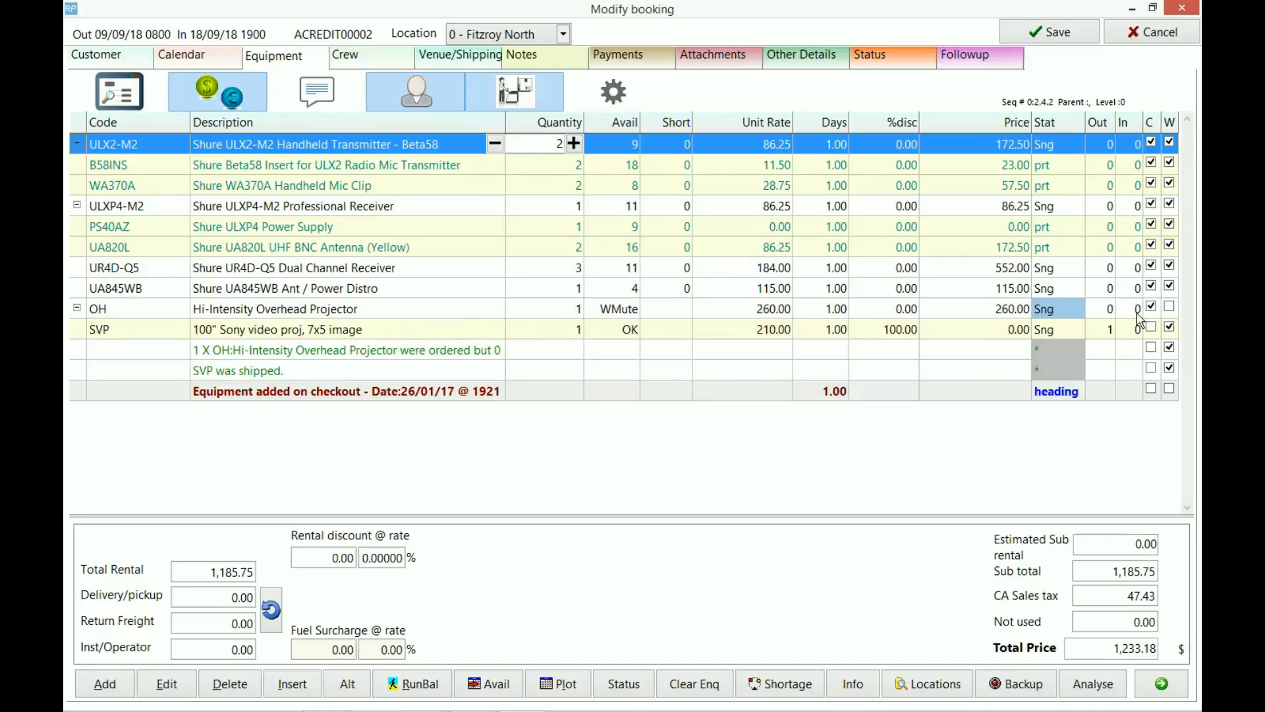
click(1162, 313)
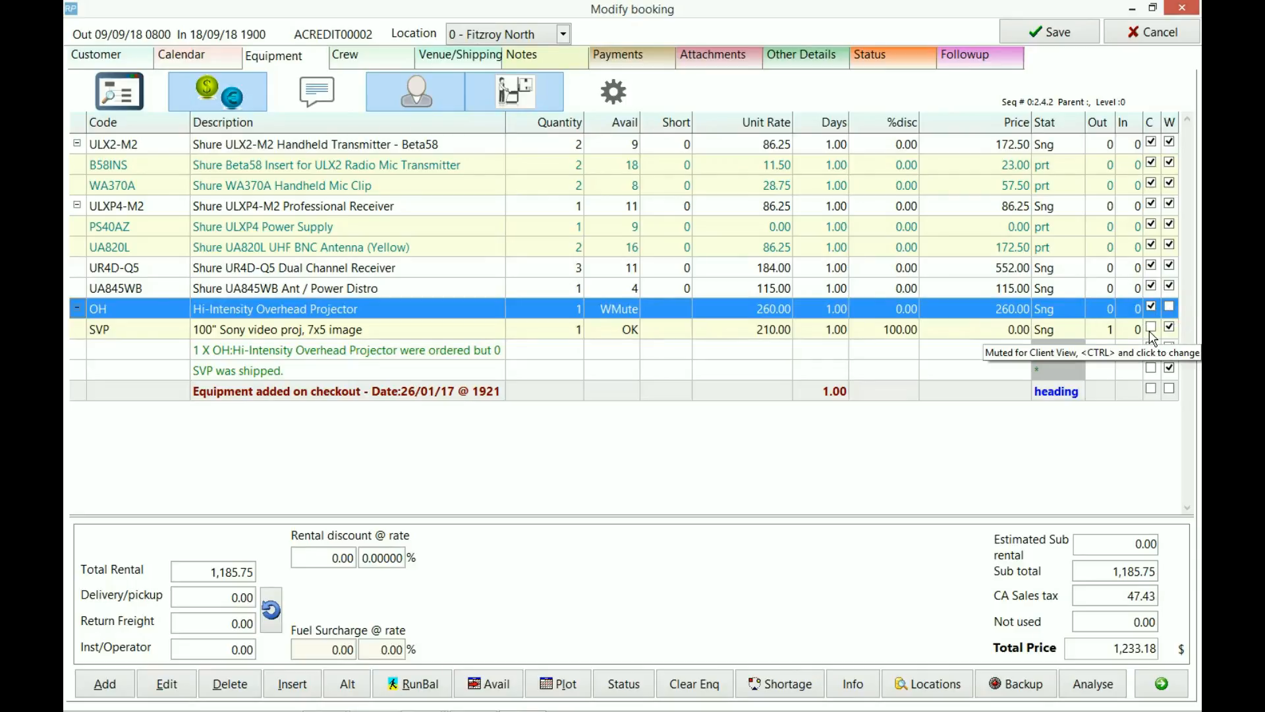
click(1152, 337)
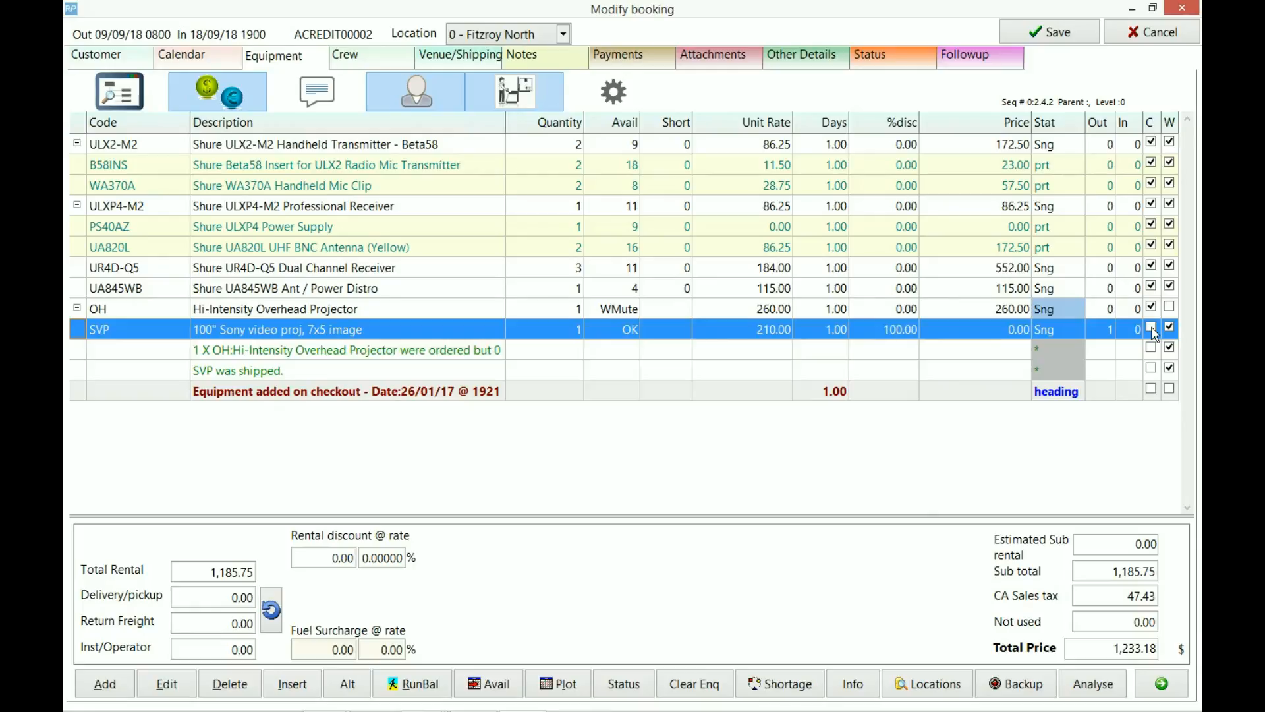
click(500, 95)
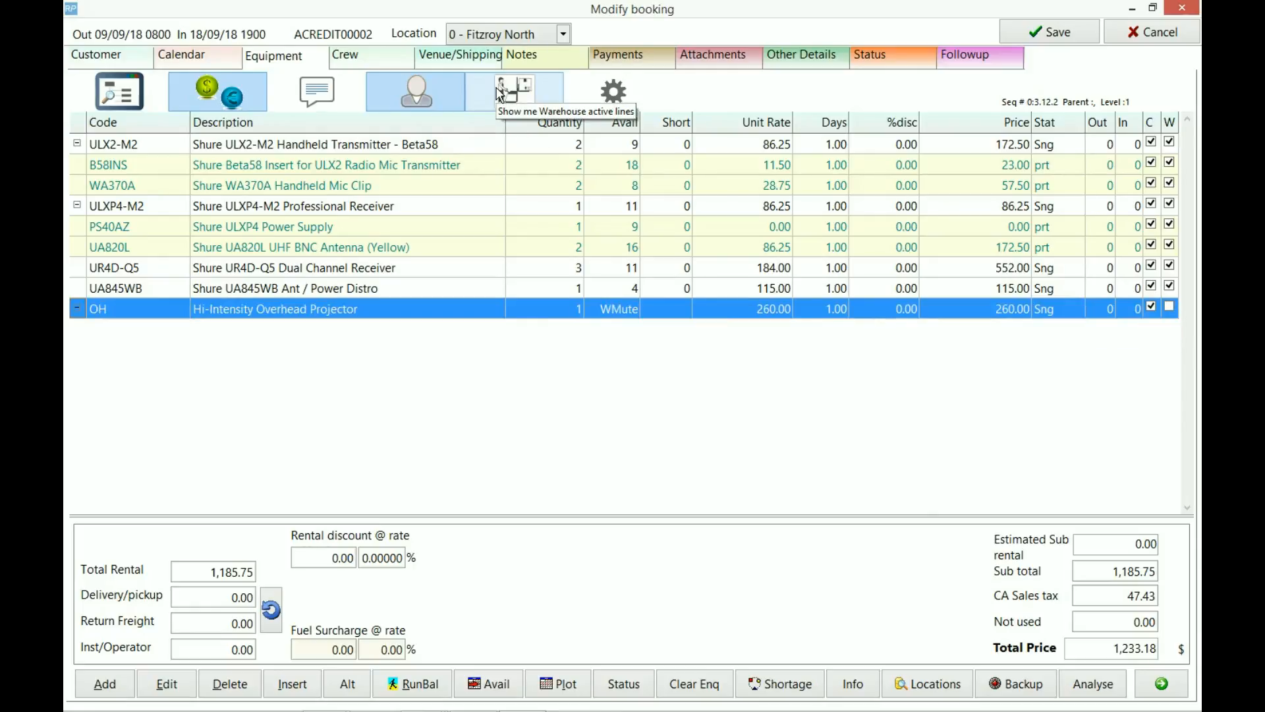
Show warehouse-active lines, then untick Warehouse active on the OH overhead projector product
click(471, 99)
click(430, 107)
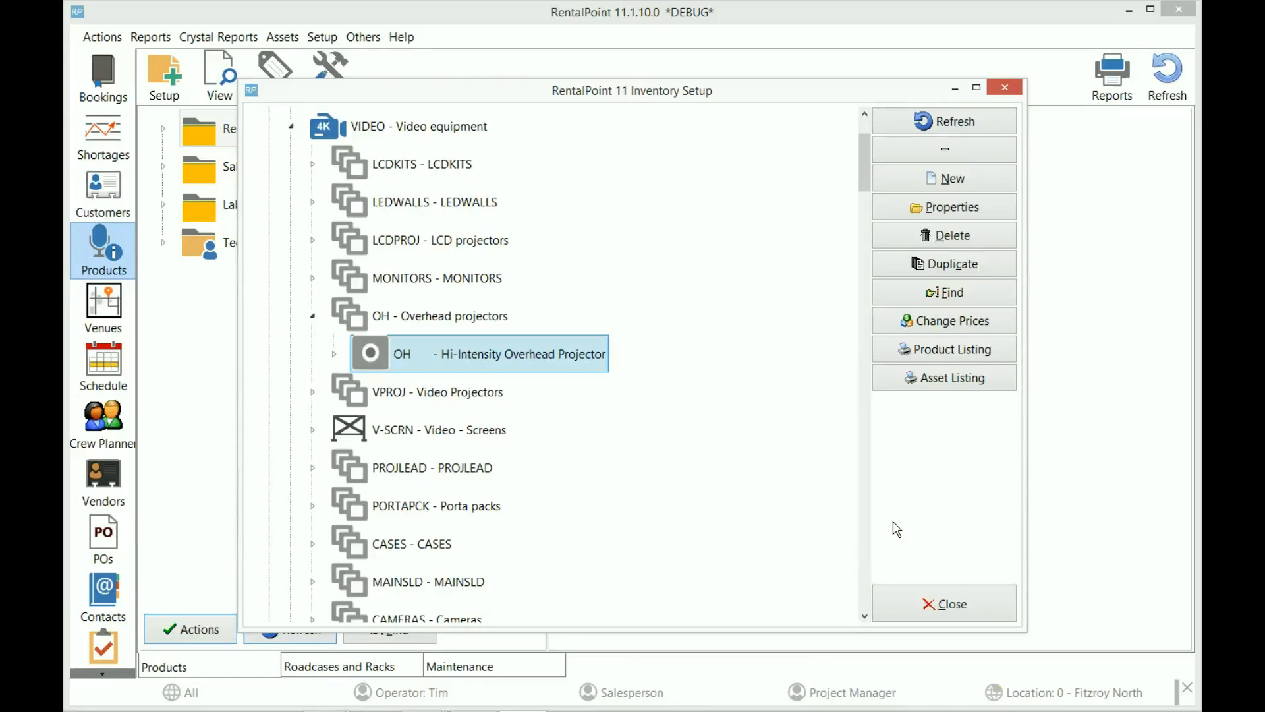
double_click(445, 360)
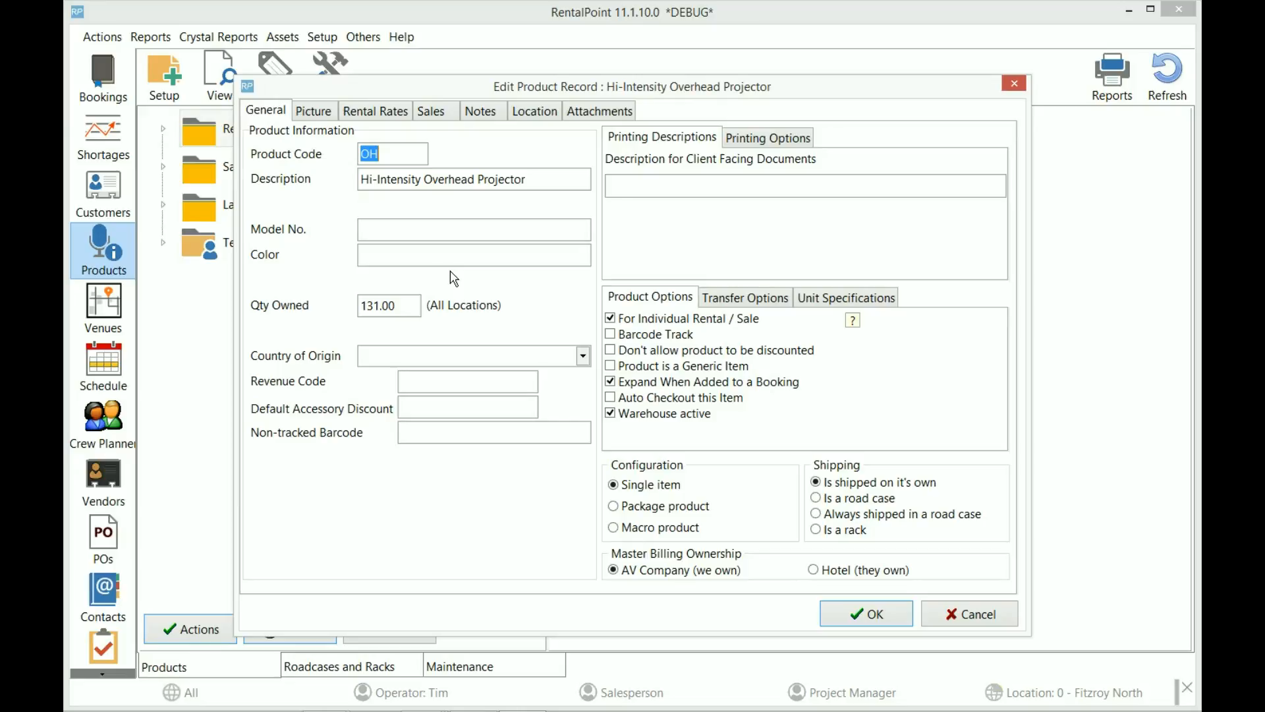
click(611, 414)
click(758, 140)
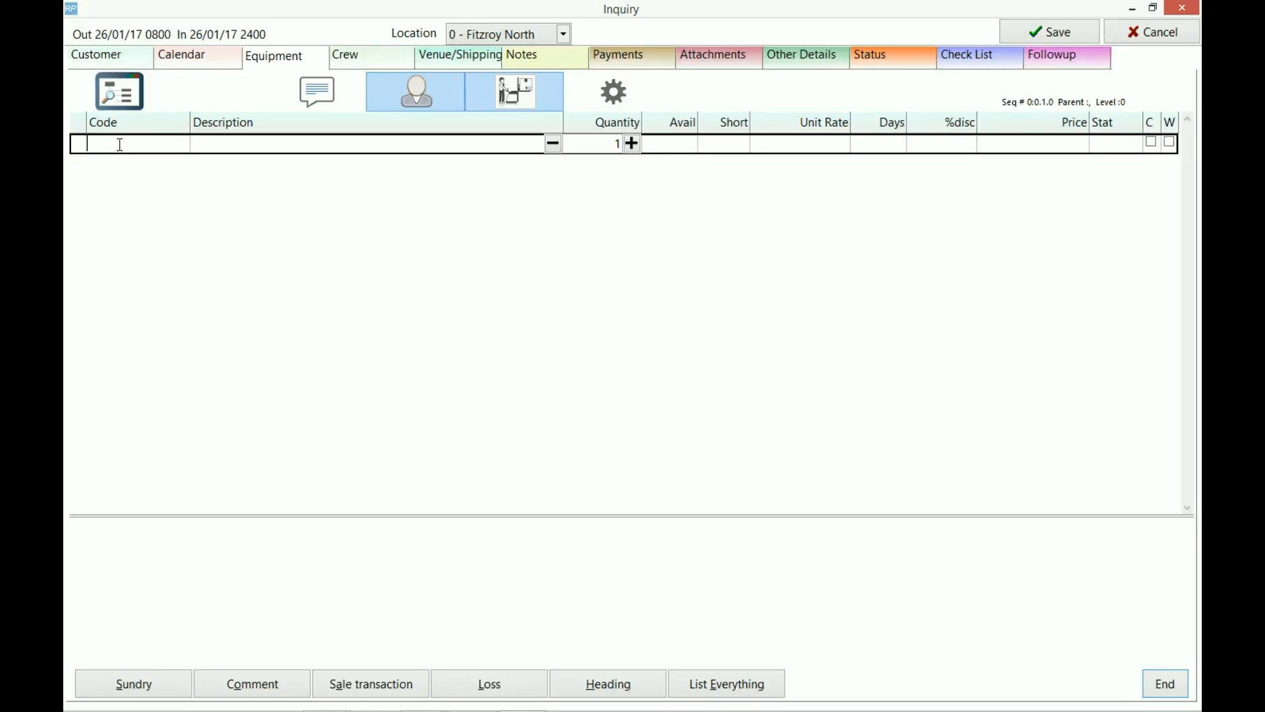
Enter product code OH on a new inquiry line to test it
text(OH)
key(Tab)
key(Tab)
key(Tab)
key(Tab)
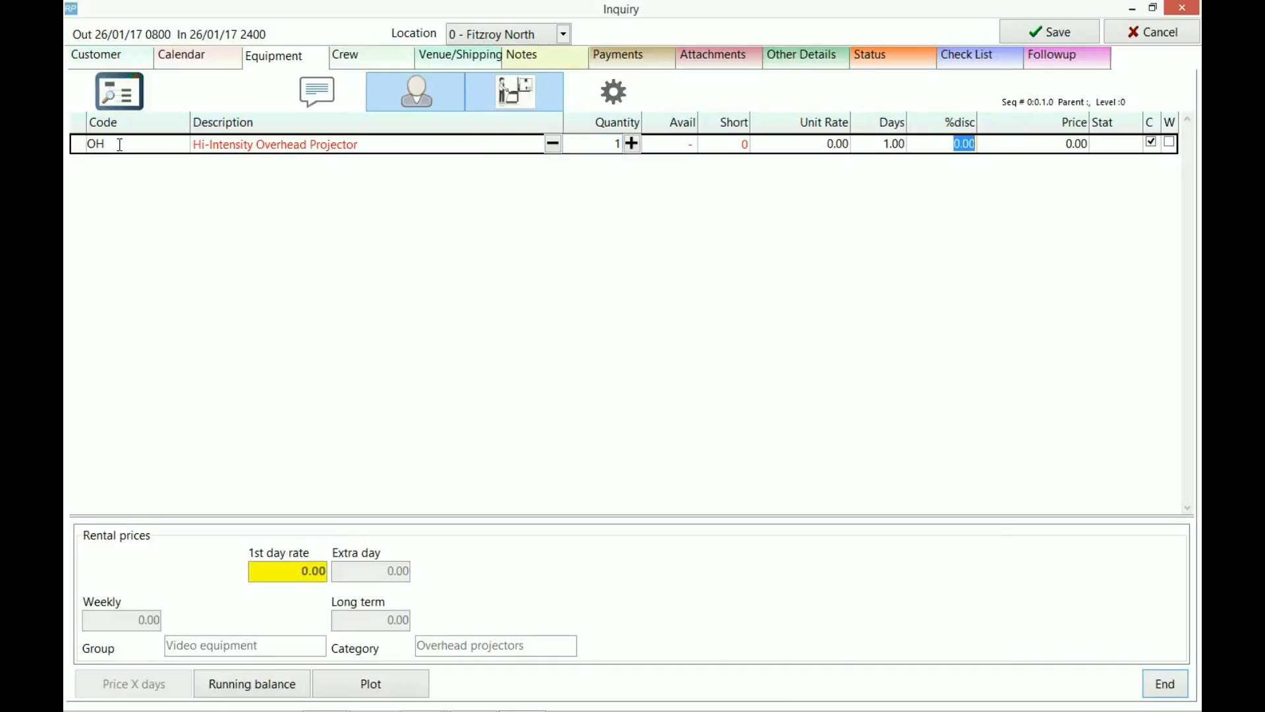
key(Tab)
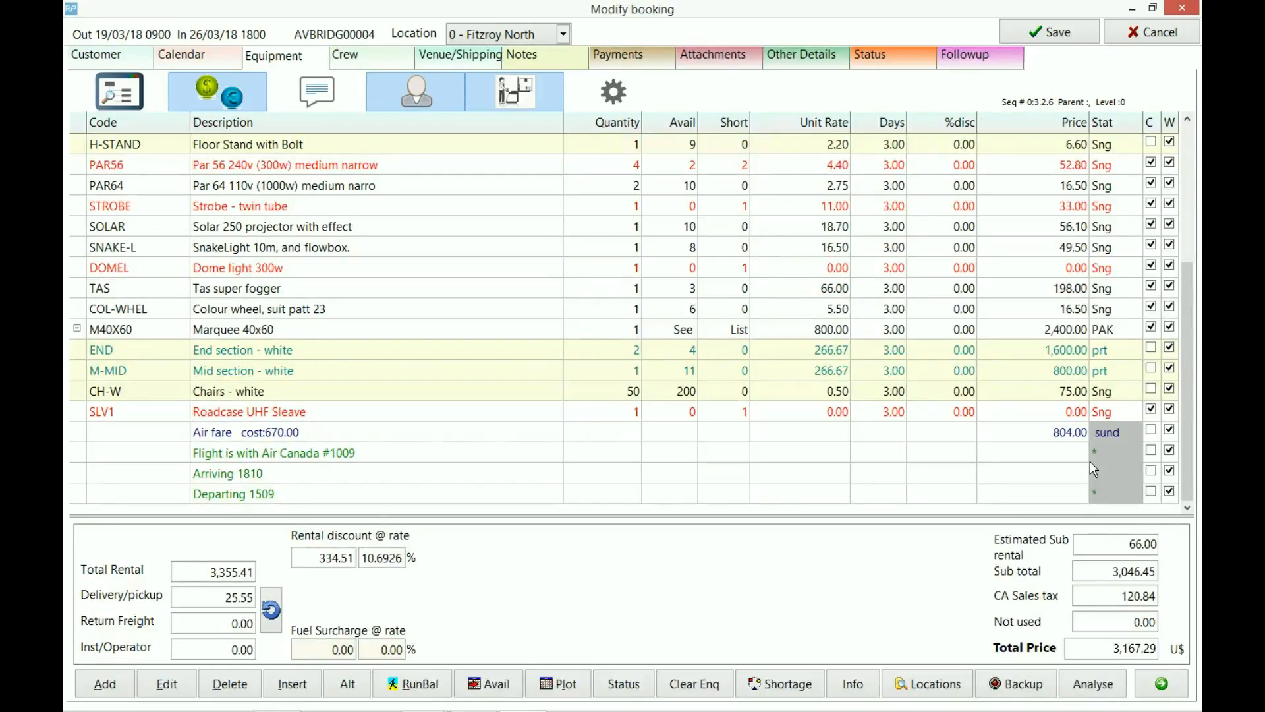
Tick C on the Air fare and flight note rows, leaving the flight notes client-visible and warehouse active
click(1151, 430)
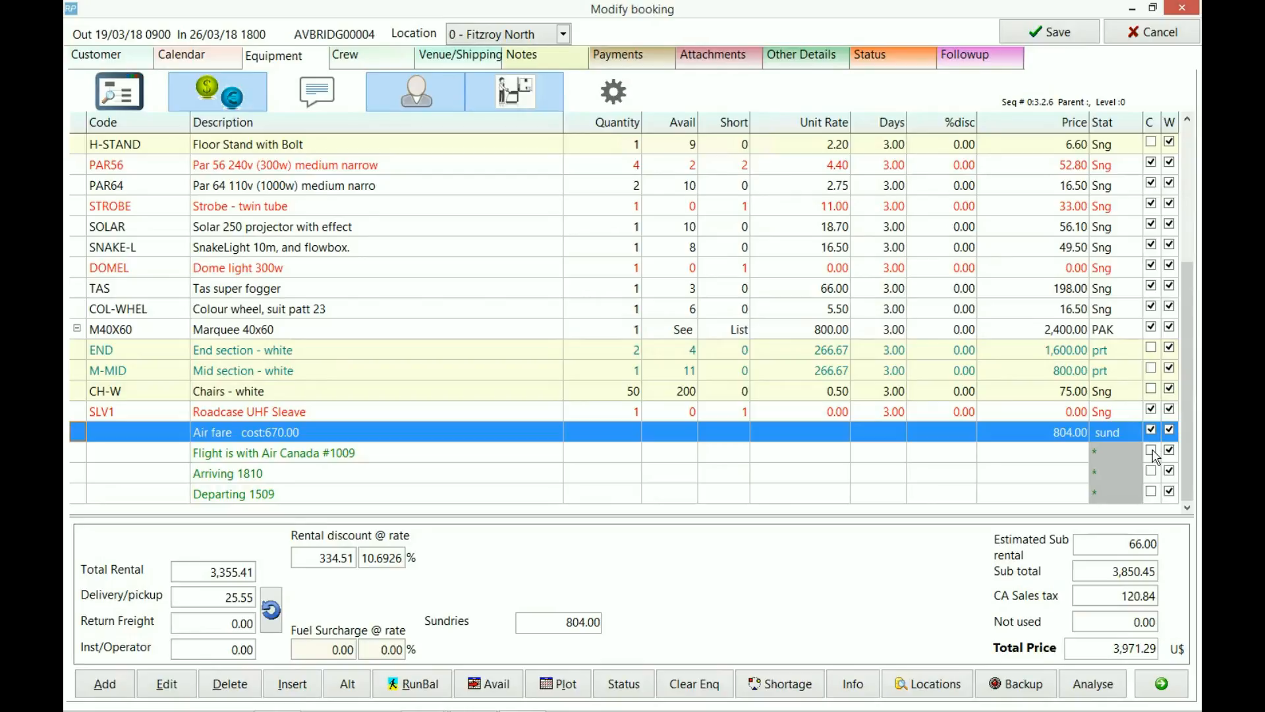
click(1152, 451)
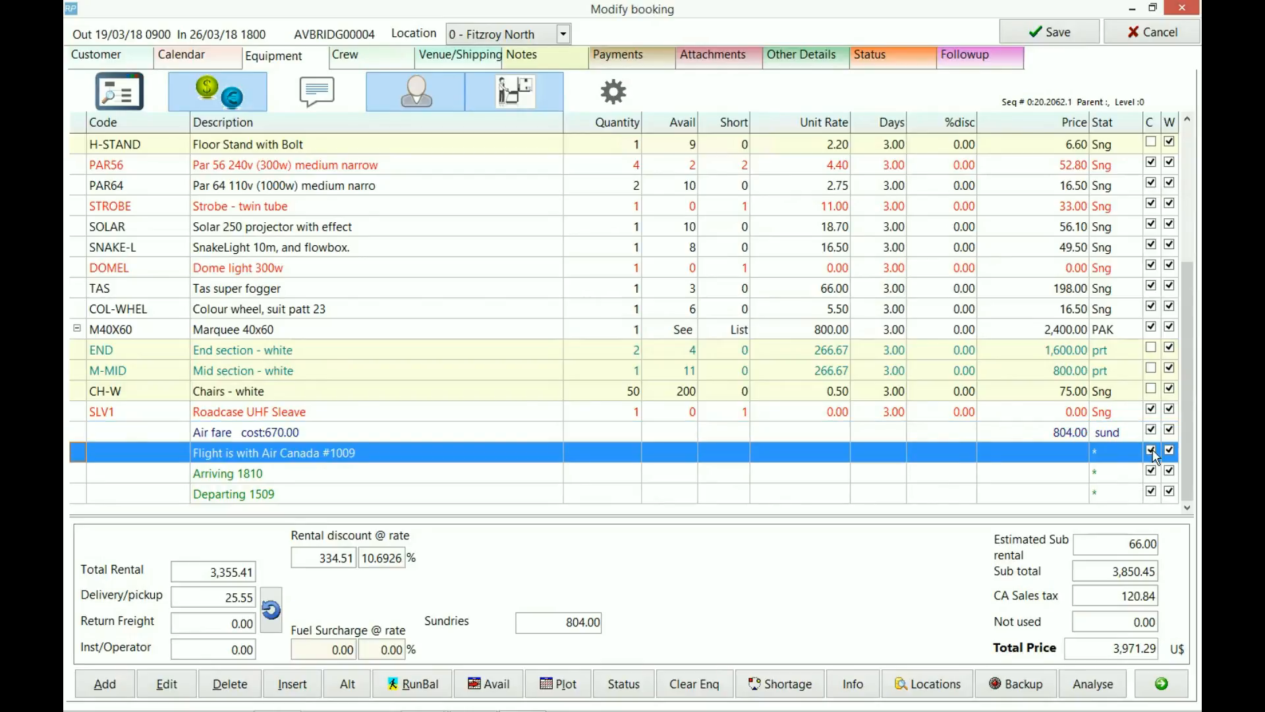
click(1152, 451)
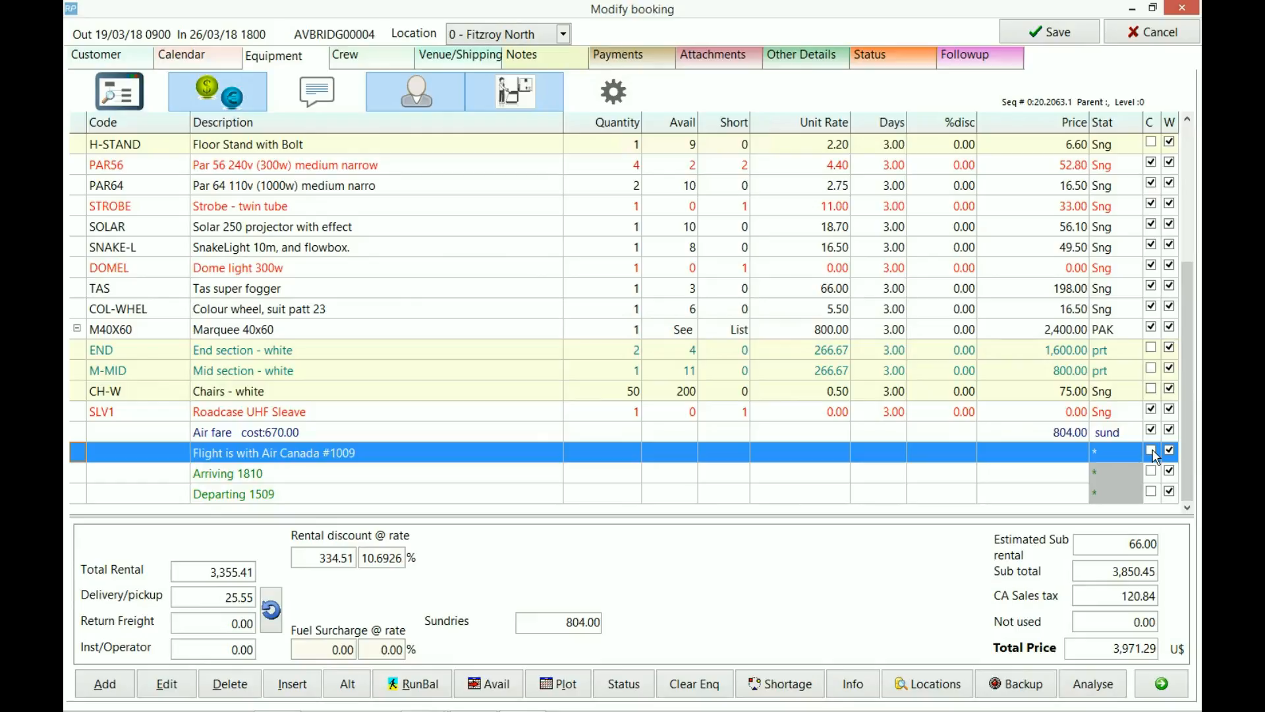
click(1153, 451)
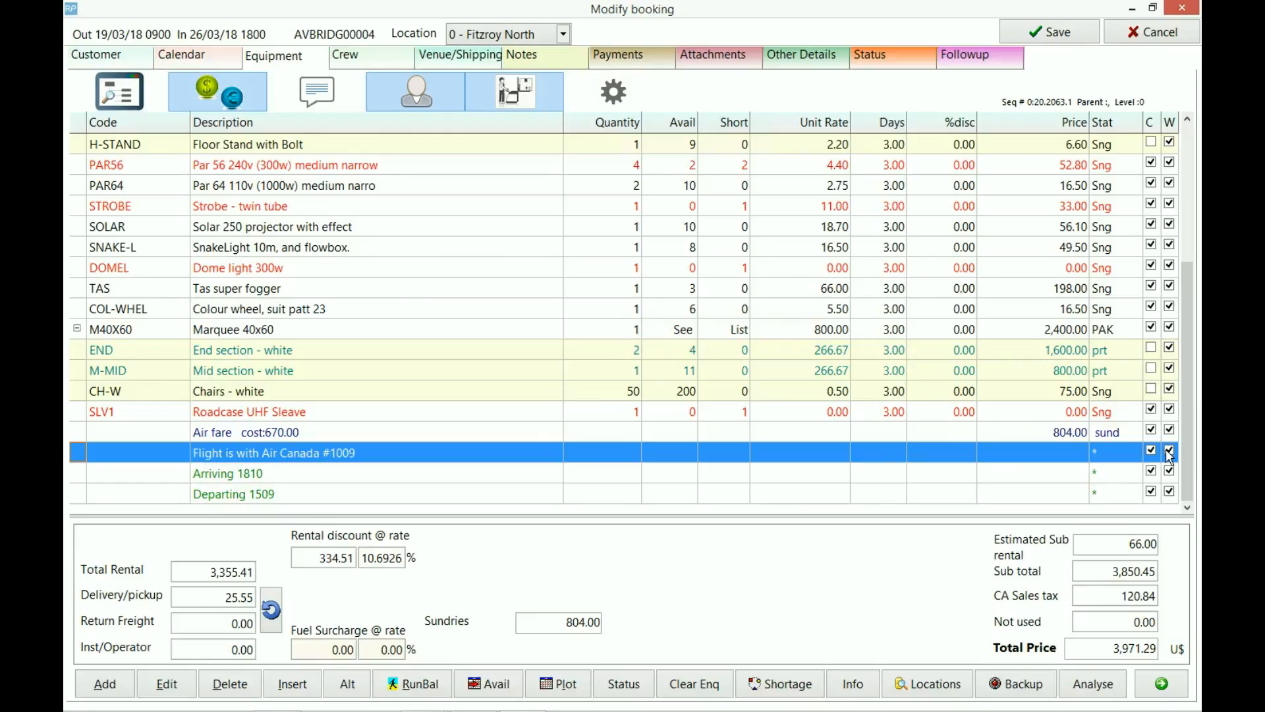
click(1170, 451)
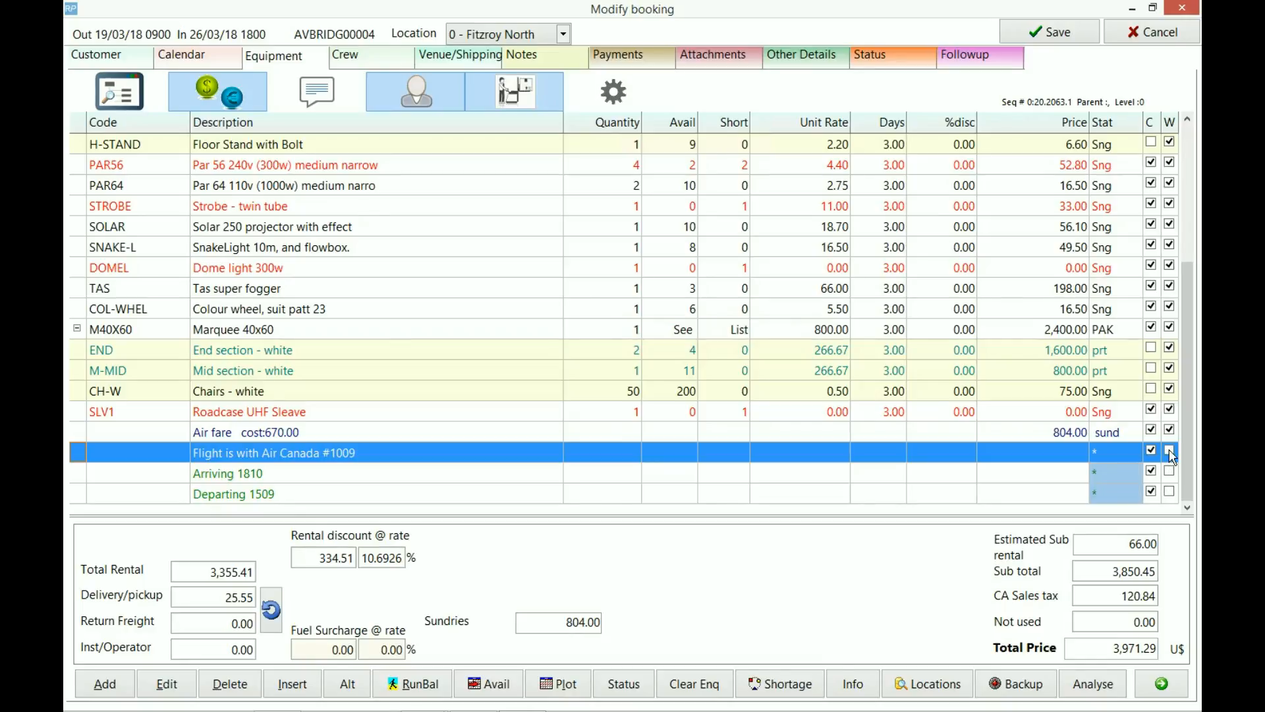
click(1170, 451)
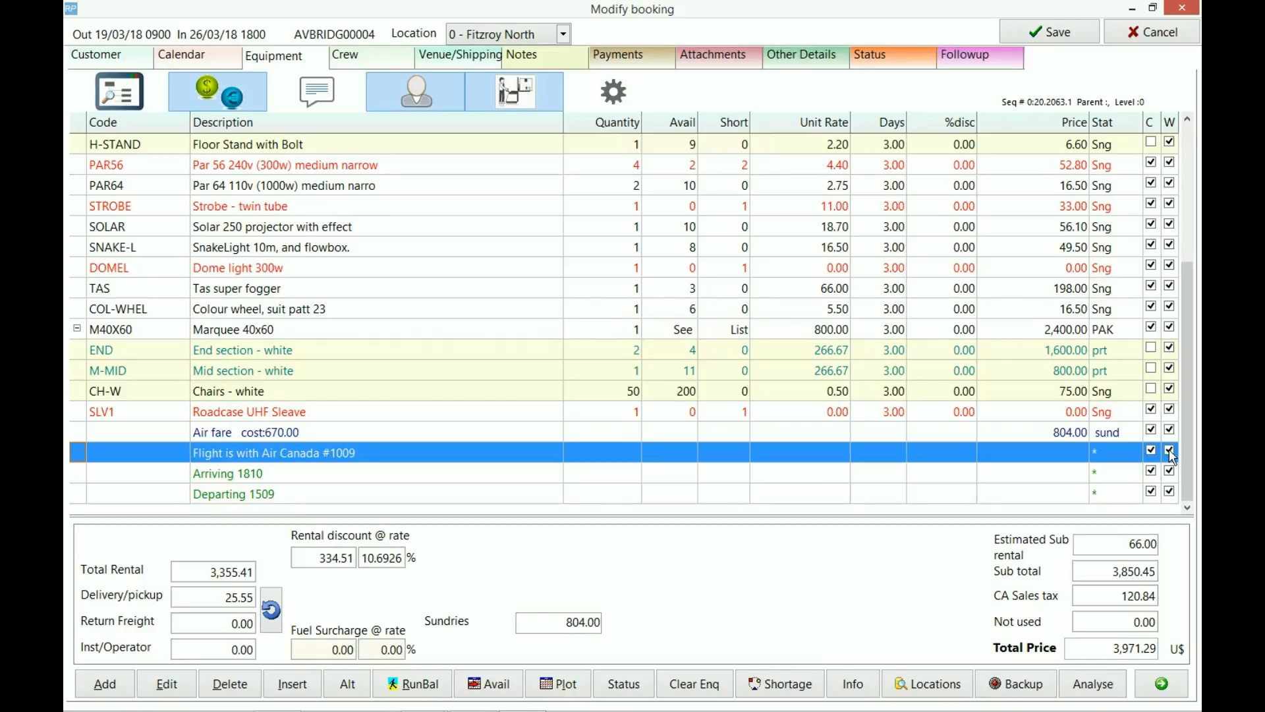